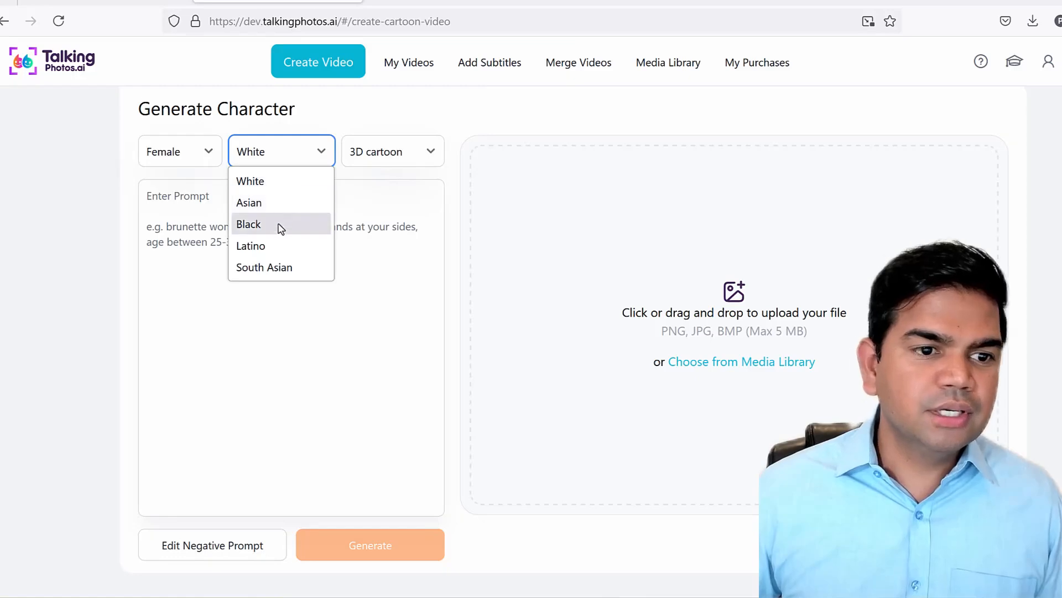
- Generate a white female 3D cartoon character from the prompt "business woman wearing a suit with blonde hair and blue eyes"
left_click(216, 161)
left_click(216, 161)
left_click(280, 164)
left_click(404, 153)
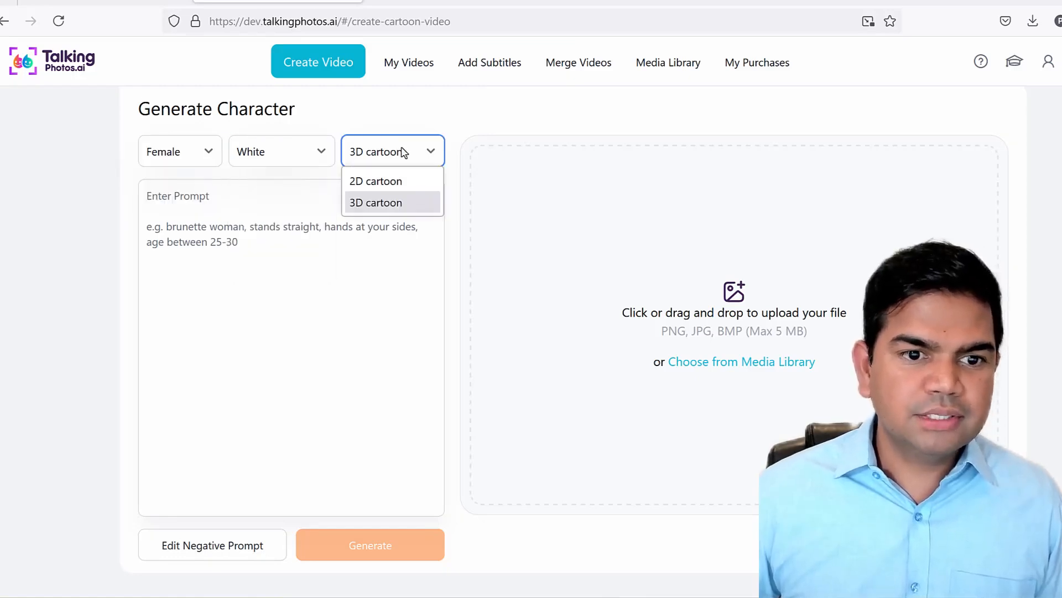
left_click(374, 267)
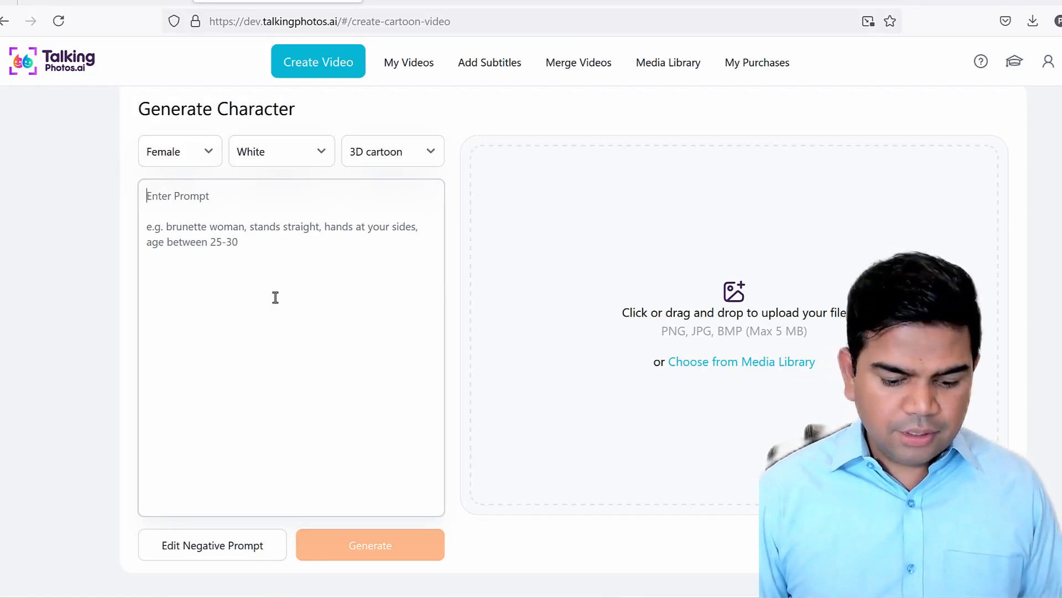
type("bu")
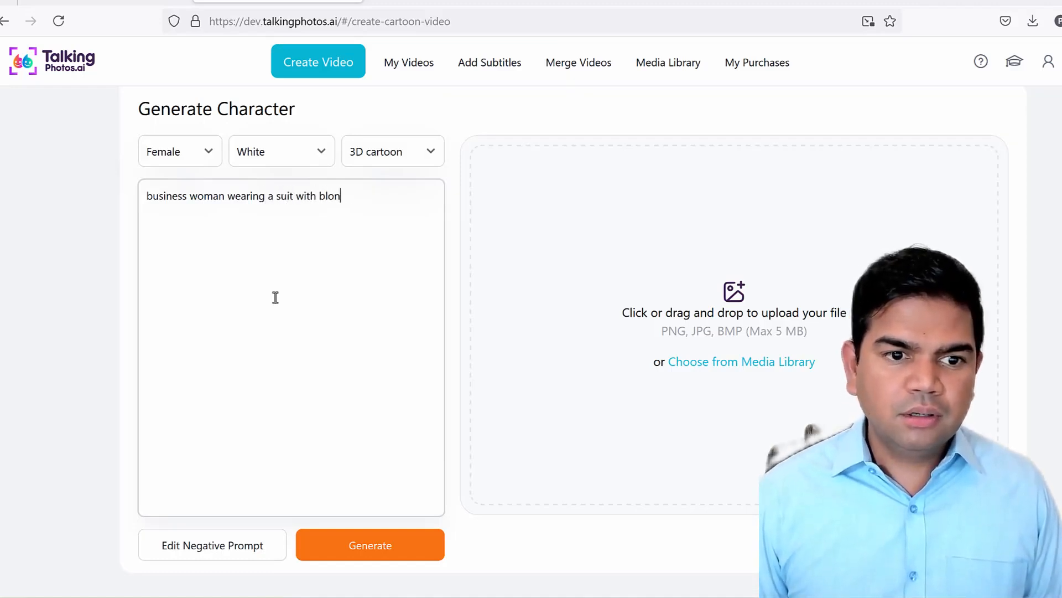
type("yes")
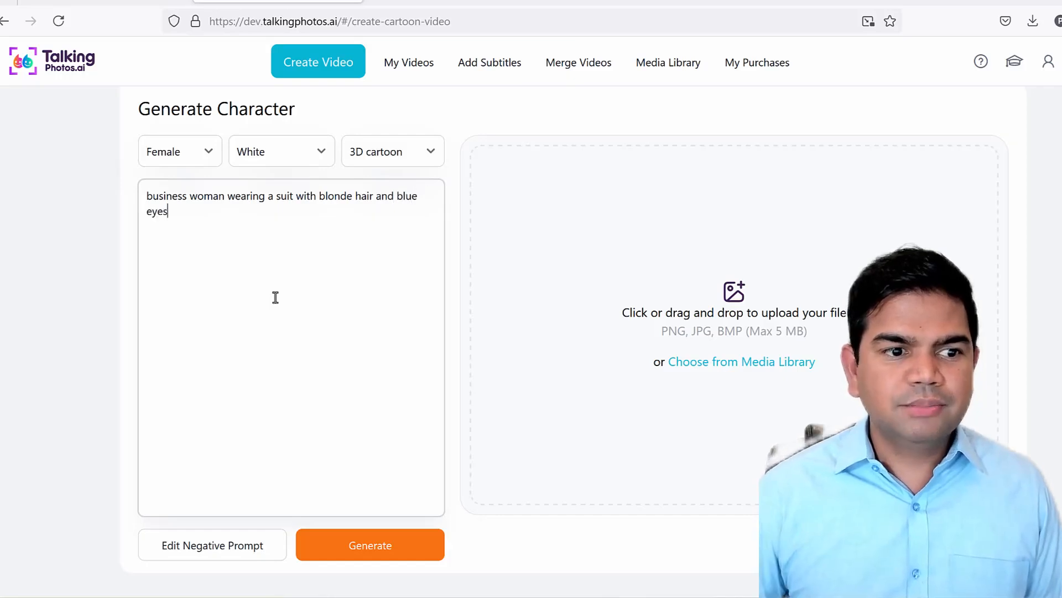
left_click(363, 556)
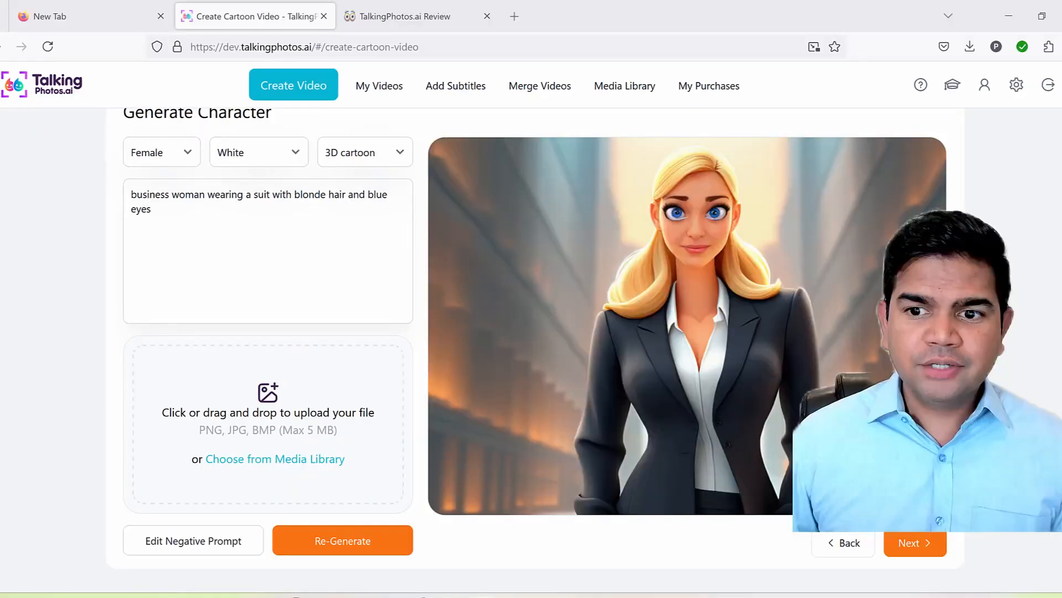
mouse_move(585, 236)
left_mouse_down()
mouse_move(819, 193)
mouse_move(515, 193)
left_mouse_up()
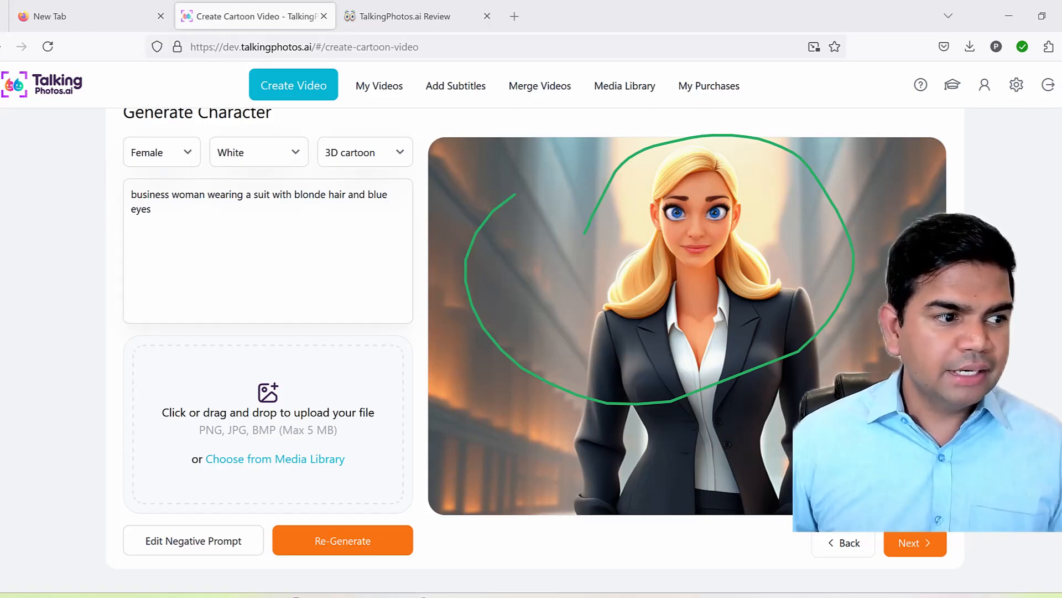
key("Escape")
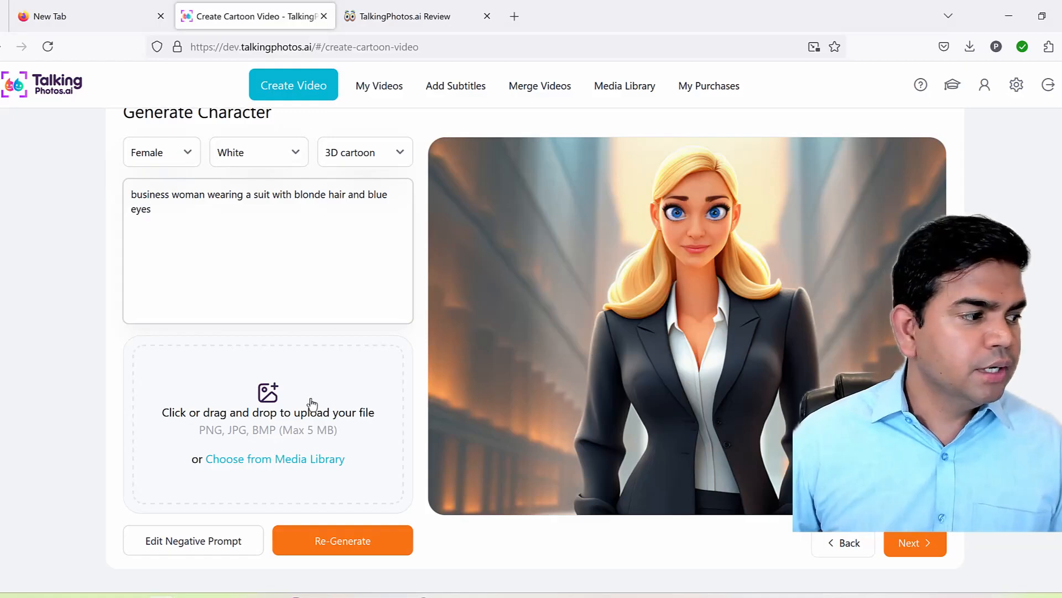
mouse_move(133, 395)
left_mouse_down()
mouse_move(410, 387)
mouse_move(42, 408)
left_mouse_up()
key("Escape")
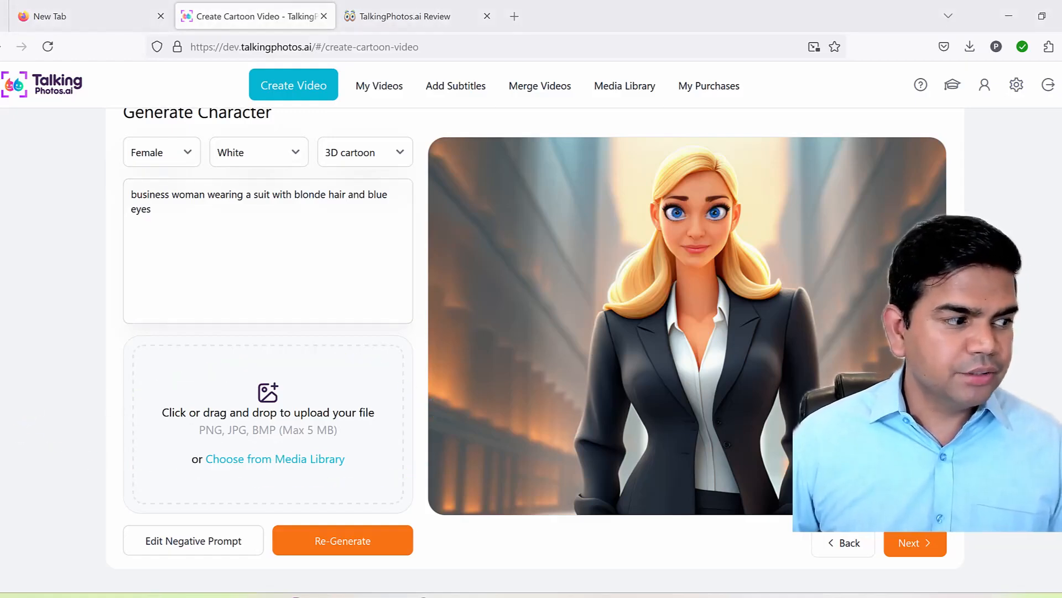
- Upload the red-haired woman's photo and regenerate with the prompt's hair changed to "red curly hair" and "as a disney and pixar style 3d character" appended
left_click_drag(136, 389, 273, 422)
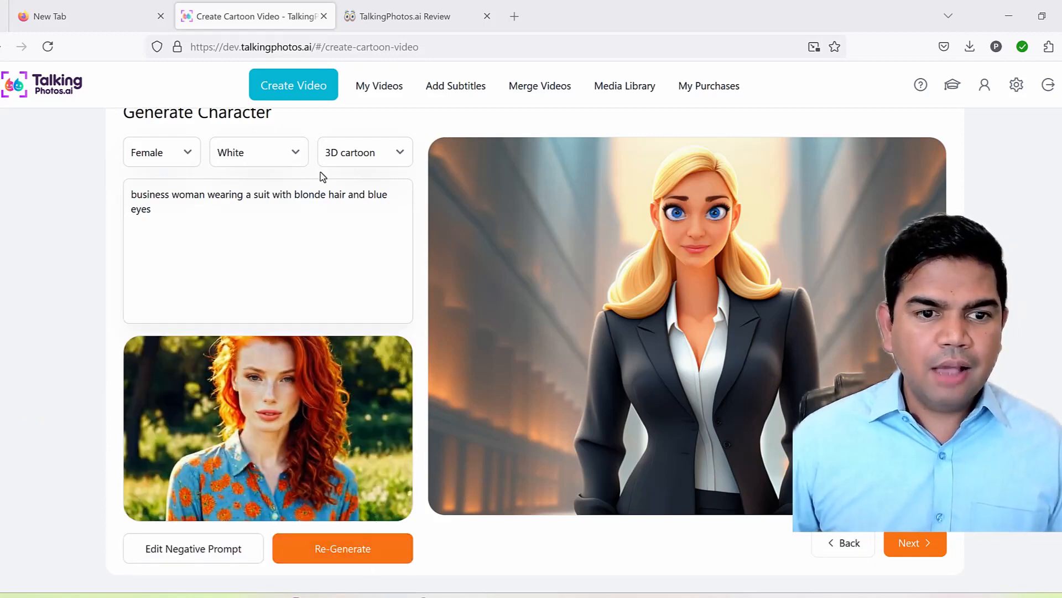
left_click_drag(295, 194, 321, 193)
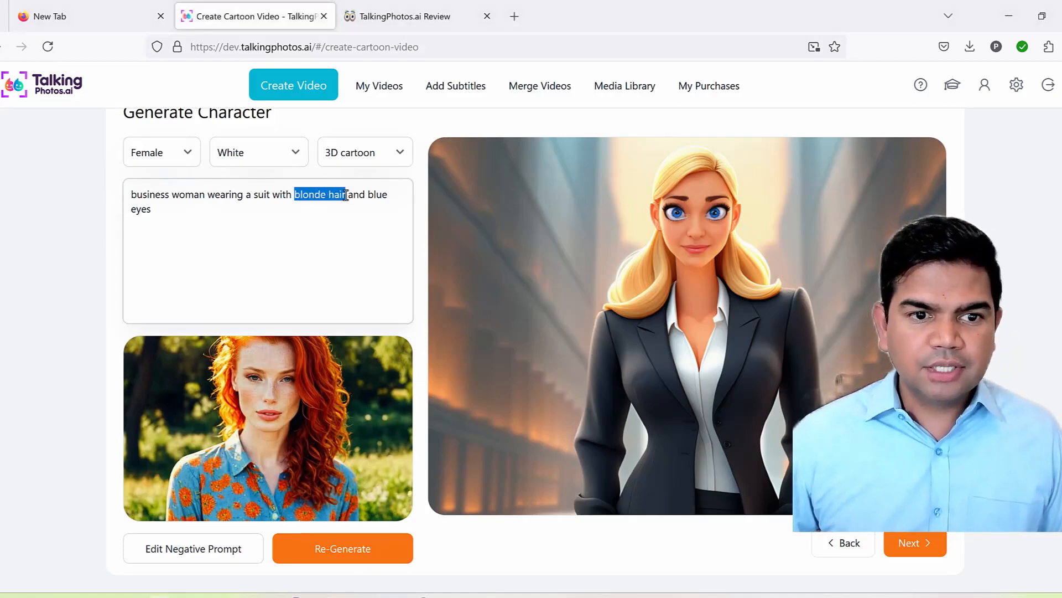
type("red curly ha")
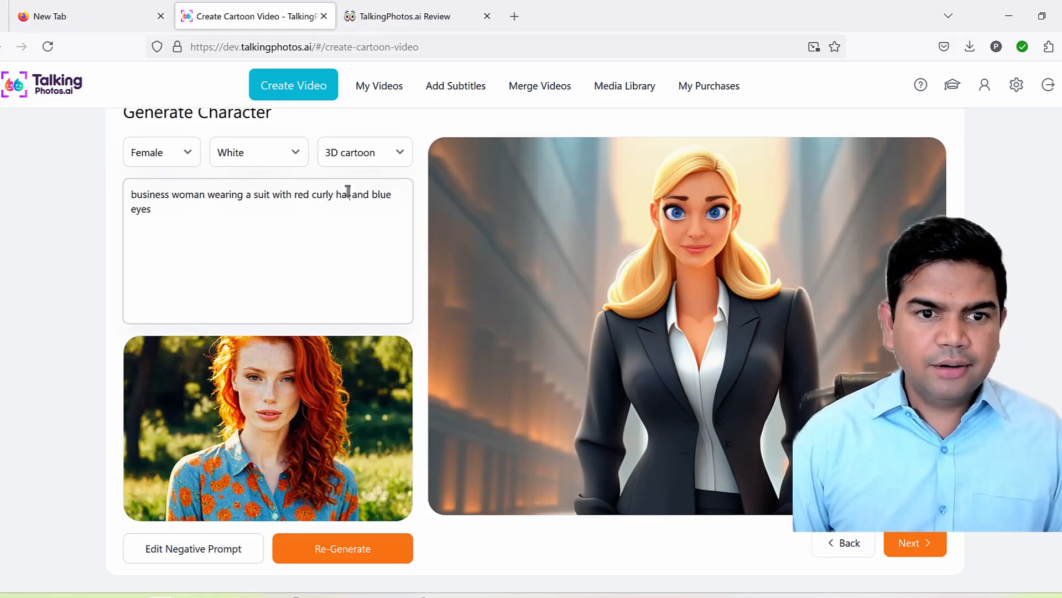
type("ir")
left_click(350, 548)
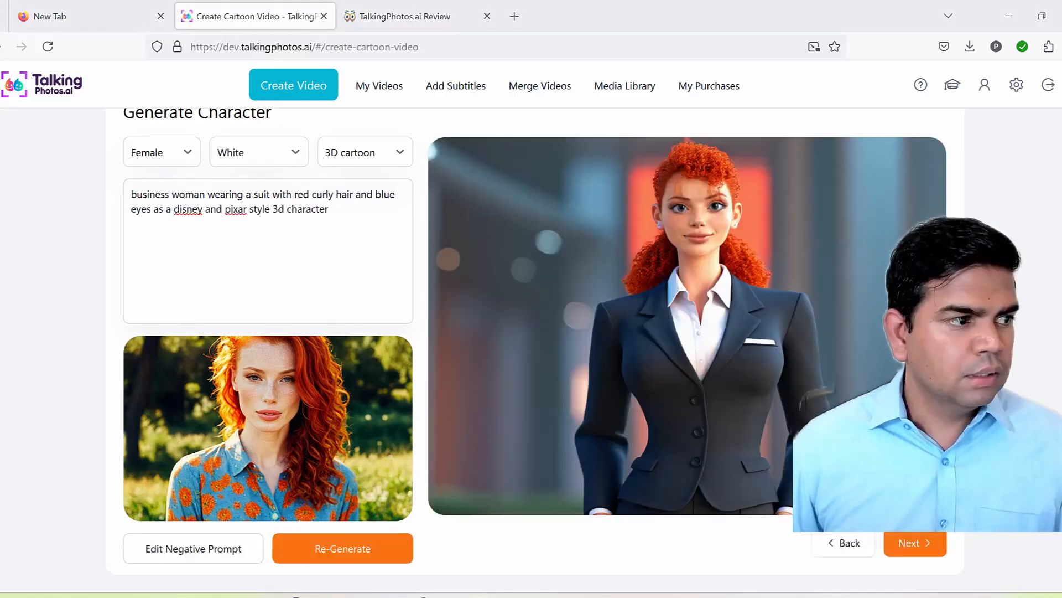
mouse_move(564, 220)
left_mouse_down()
mouse_move(783, 176)
mouse_move(558, 256)
left_mouse_up()
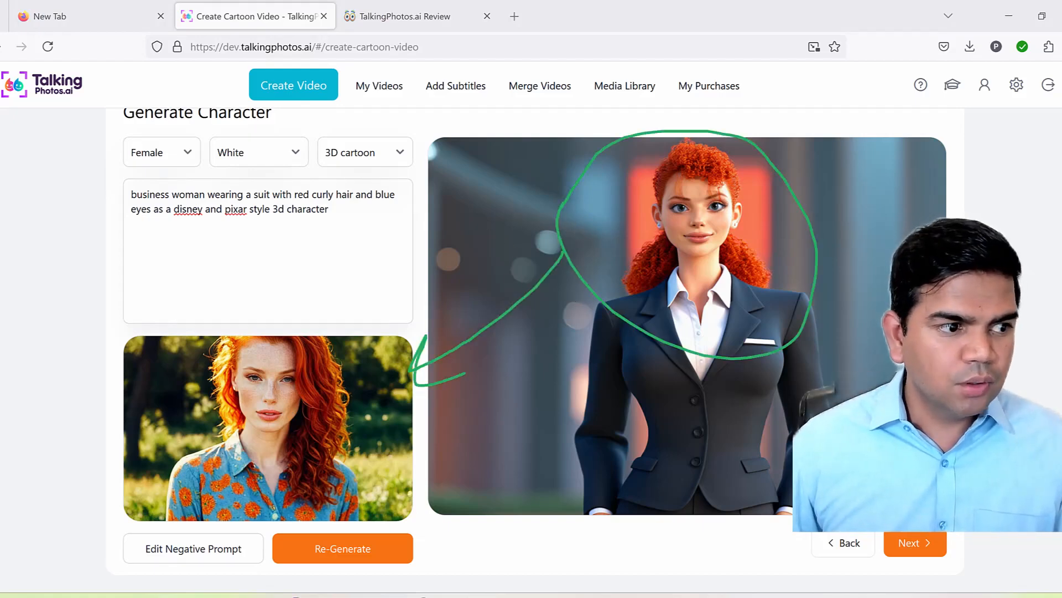
mouse_move(377, 230)
left_mouse_down()
mouse_move(303, 217)
mouse_move(142, 220)
left_mouse_up()
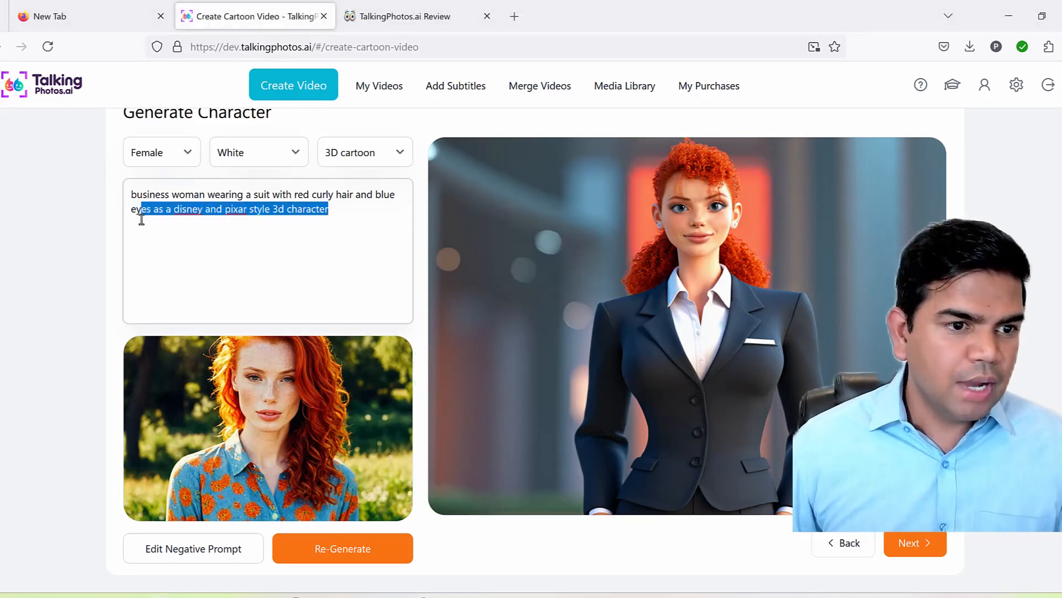
left_click(161, 218)
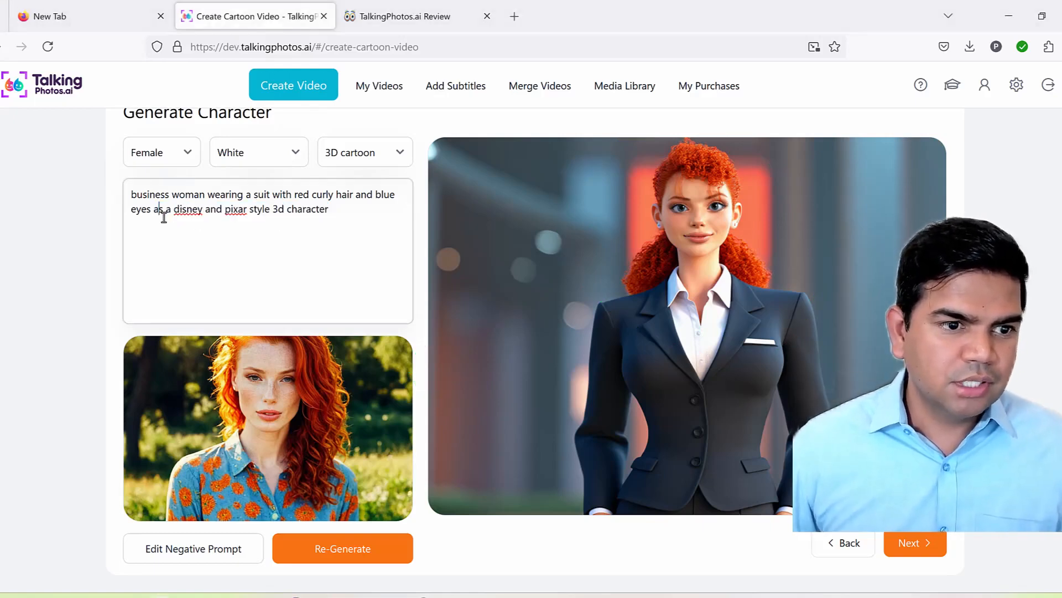
- Set the character's gender to Male and its ethnicity to South Asian
left_click(184, 159)
left_click(169, 200)
left_click(245, 152)
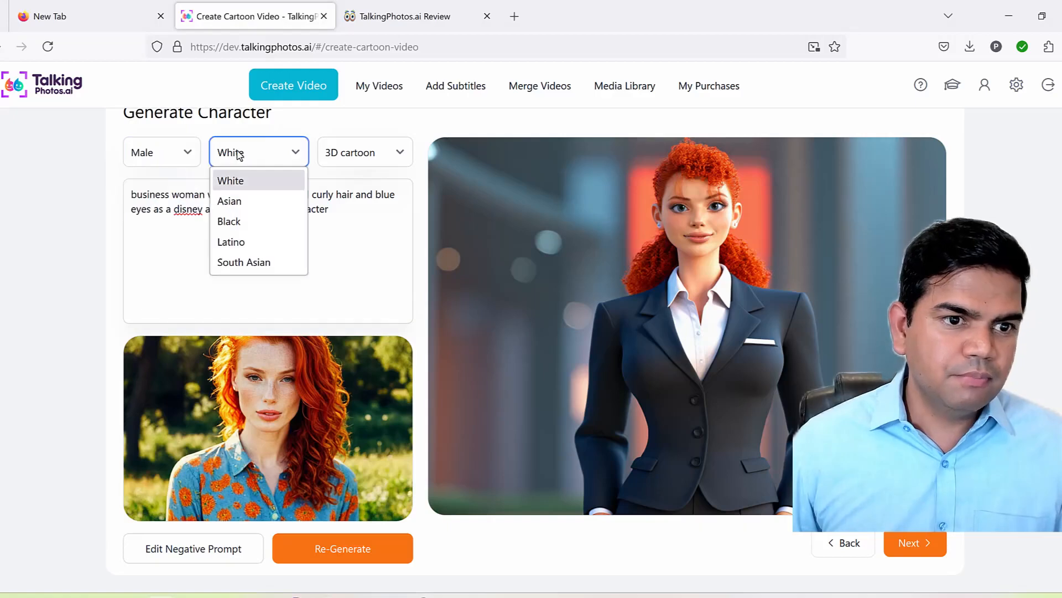
left_click(244, 262)
left_click_drag(292, 215, 298, 213)
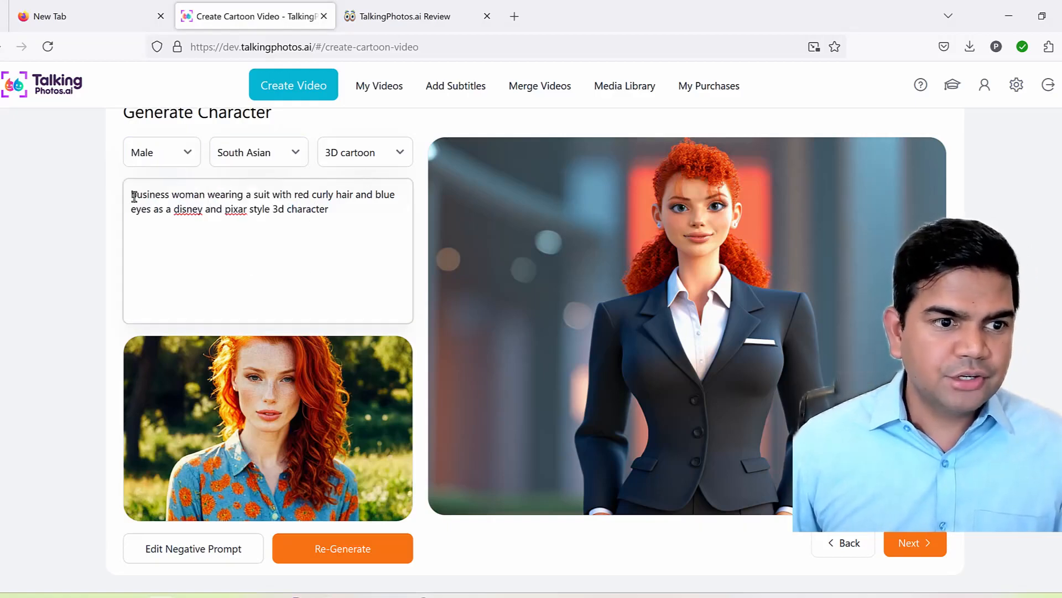
- Change the prompt to describe a business man wearing a suit with black hair and black eyes, keeping the style wording
double_click(177, 195)
type("man")
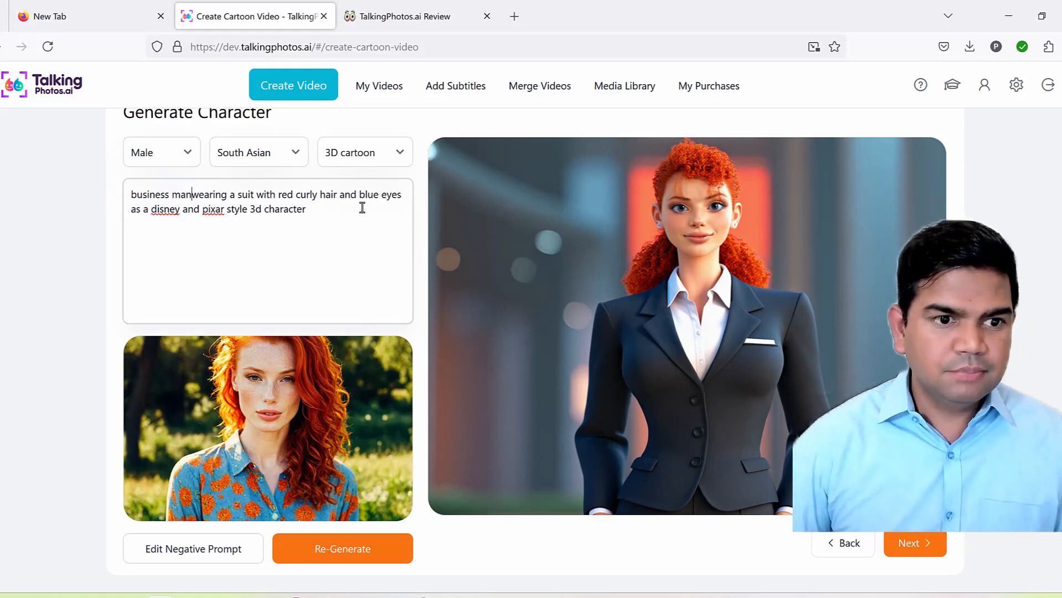
left_click(353, 232)
left_click_drag(281, 196, 343, 196)
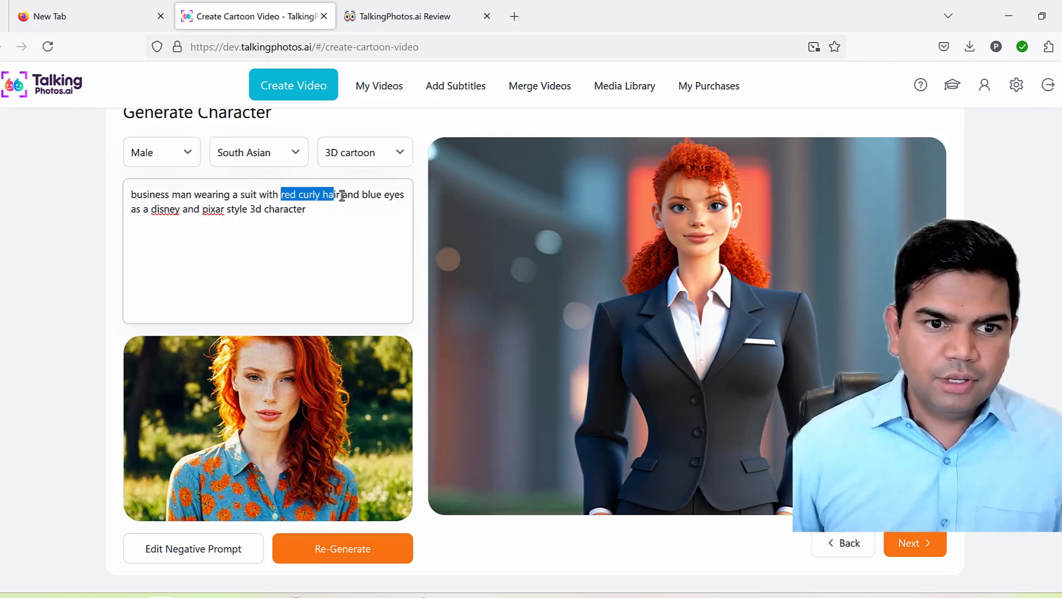
key("BackSpace")
type("black")
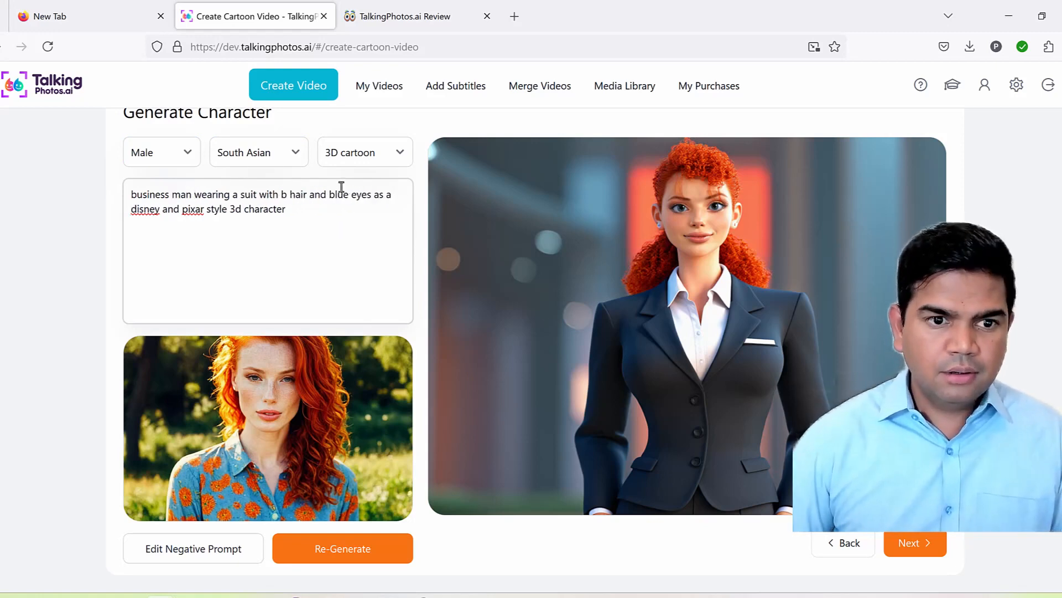
double_click(353, 196)
type("b")
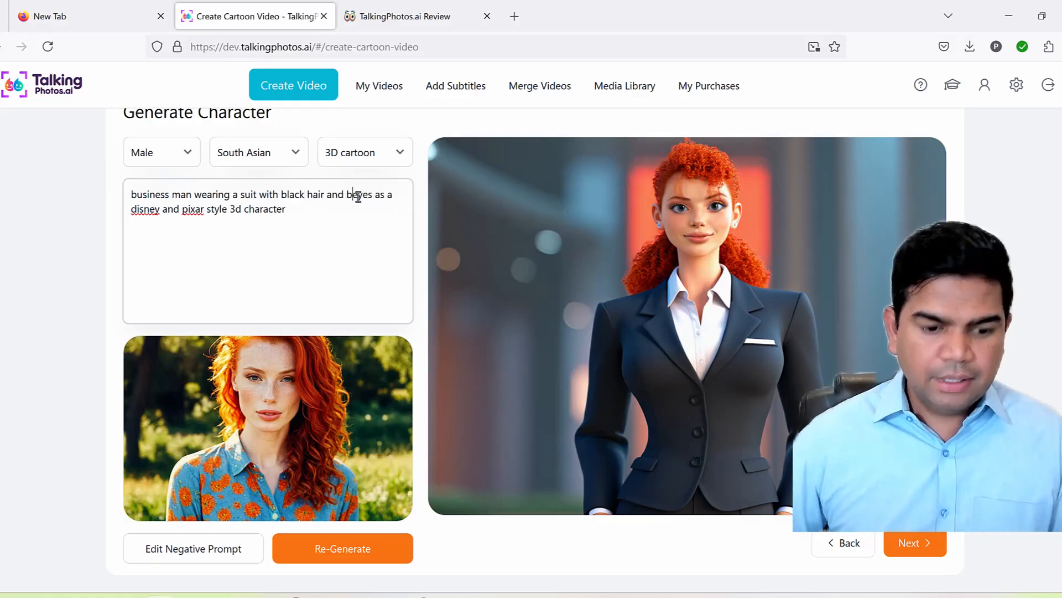
type("lack")
- Replace the reference image with the photo of the man in the reddish-brown V-neck sweater and regenerate the character
mouse_move(370, 380)
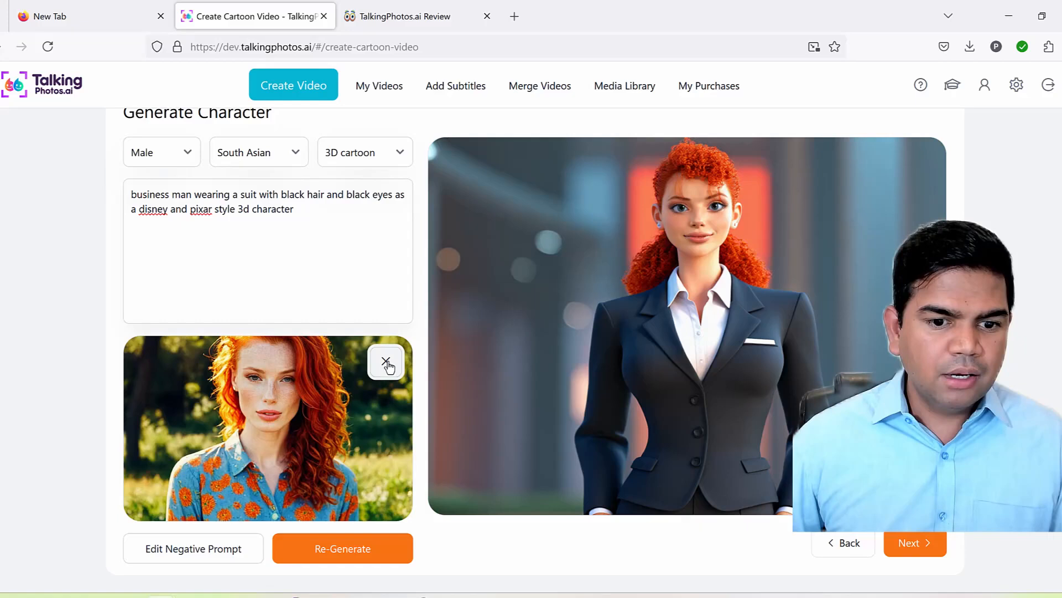
left_click(386, 362)
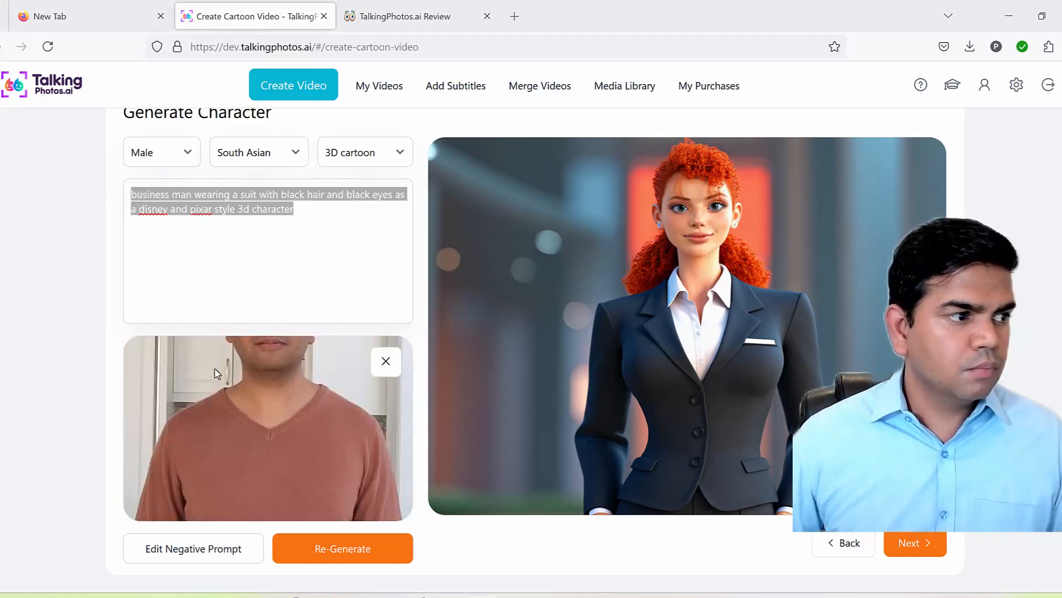
scroll(340, 396, "up", 2)
scroll(276, 386, "down", 2)
left_click(286, 262)
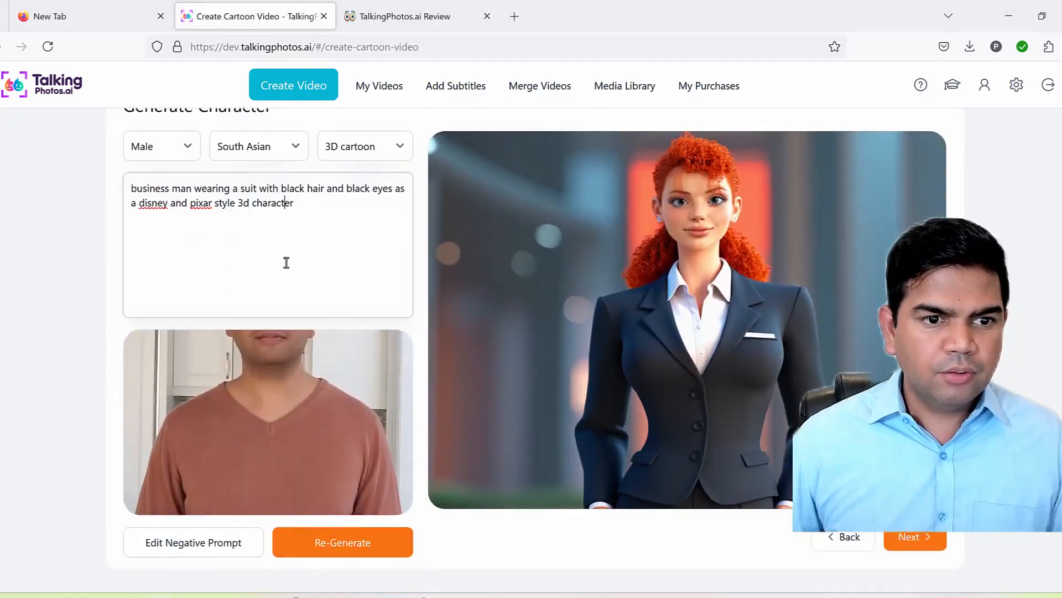
key("alt+Tab")
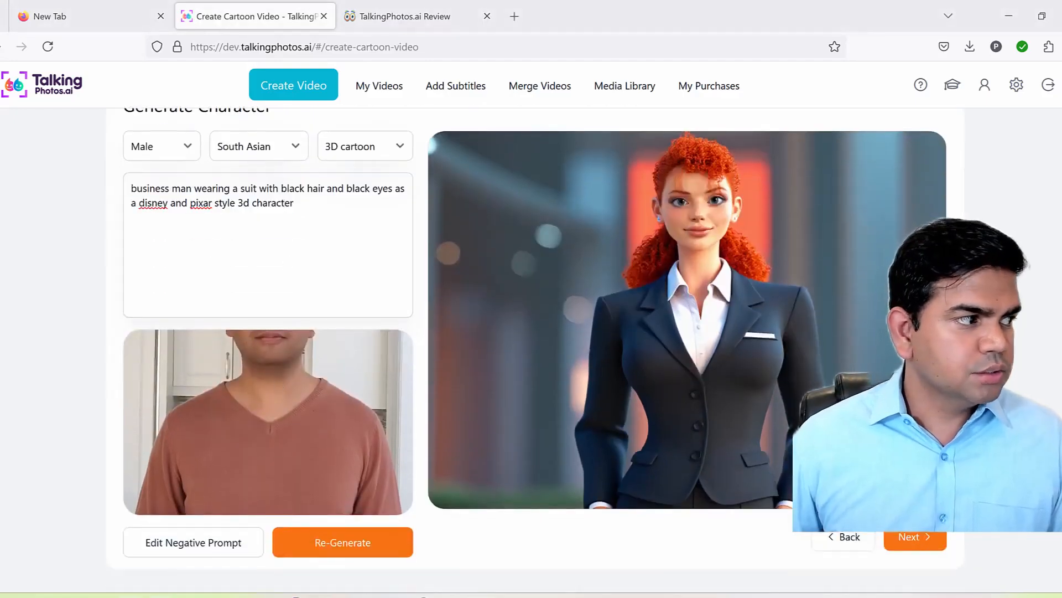
left_click(726, 126)
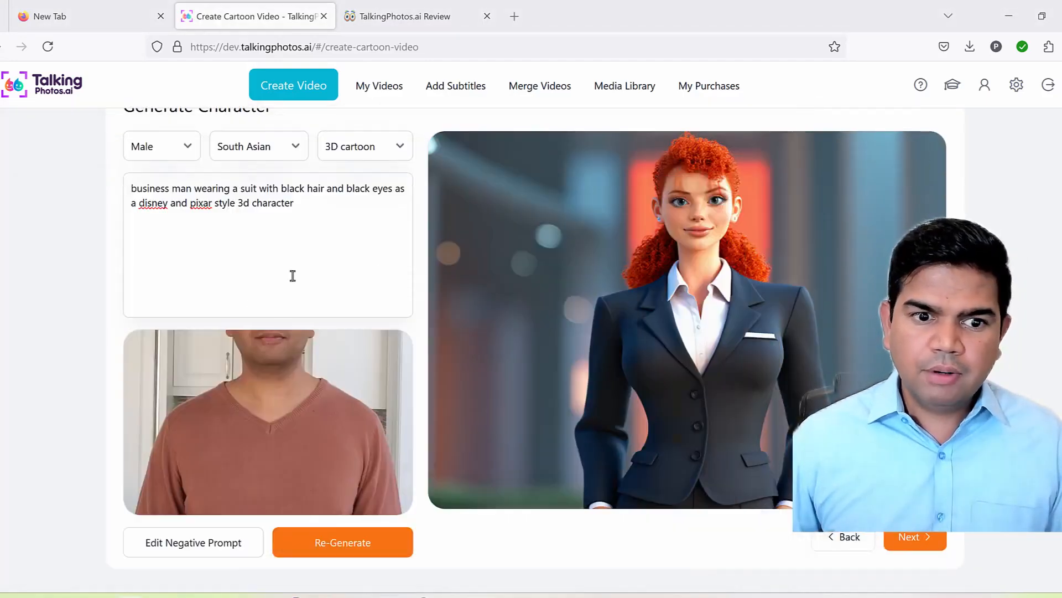
left_click(340, 542)
left_click_drag(165, 191, 306, 203)
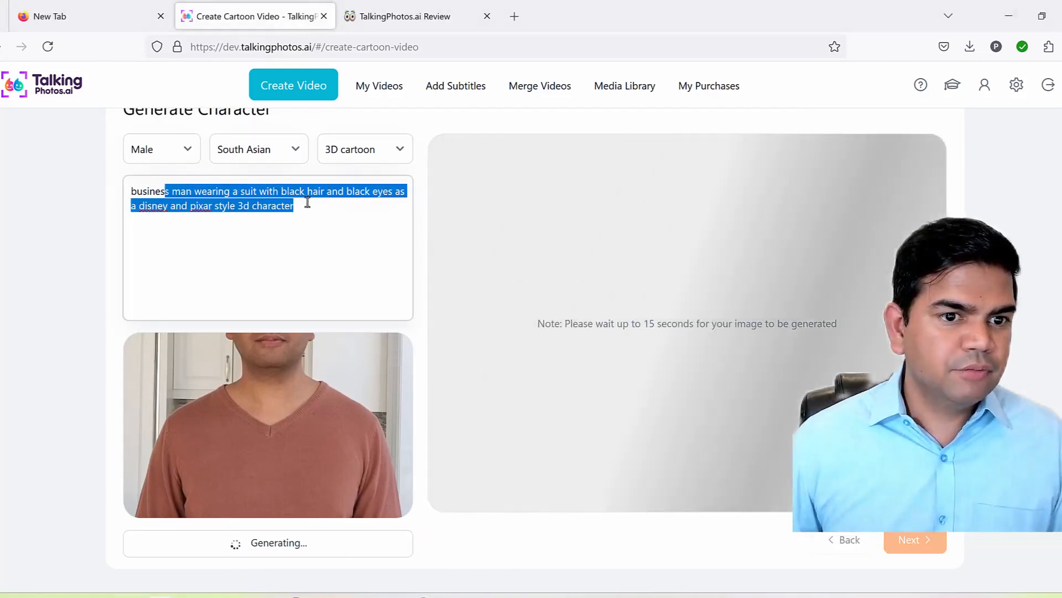
left_click(306, 204)
left_click_drag(172, 203, 310, 206)
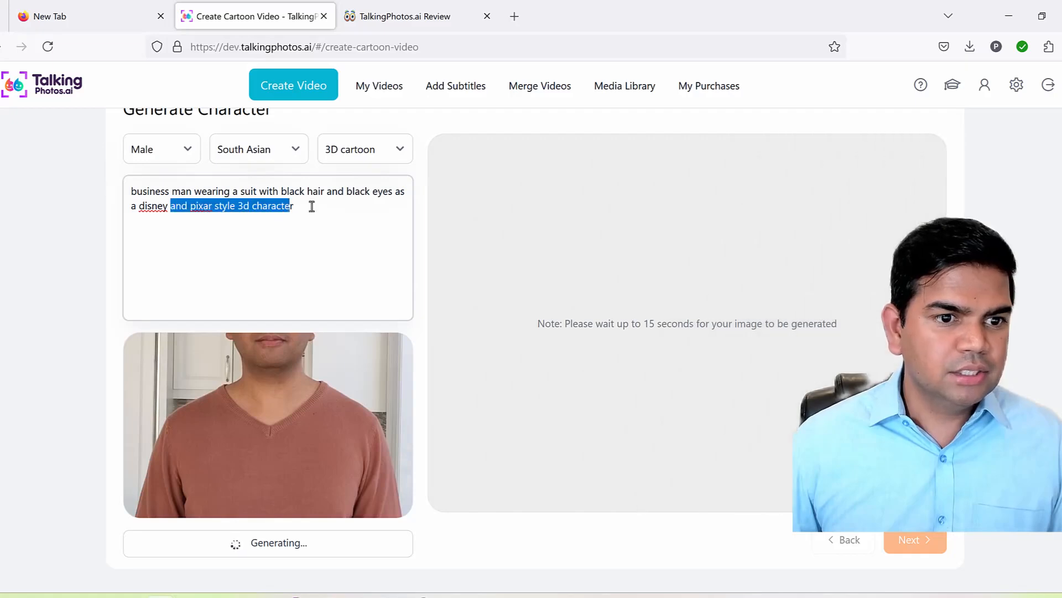
left_click(326, 208)
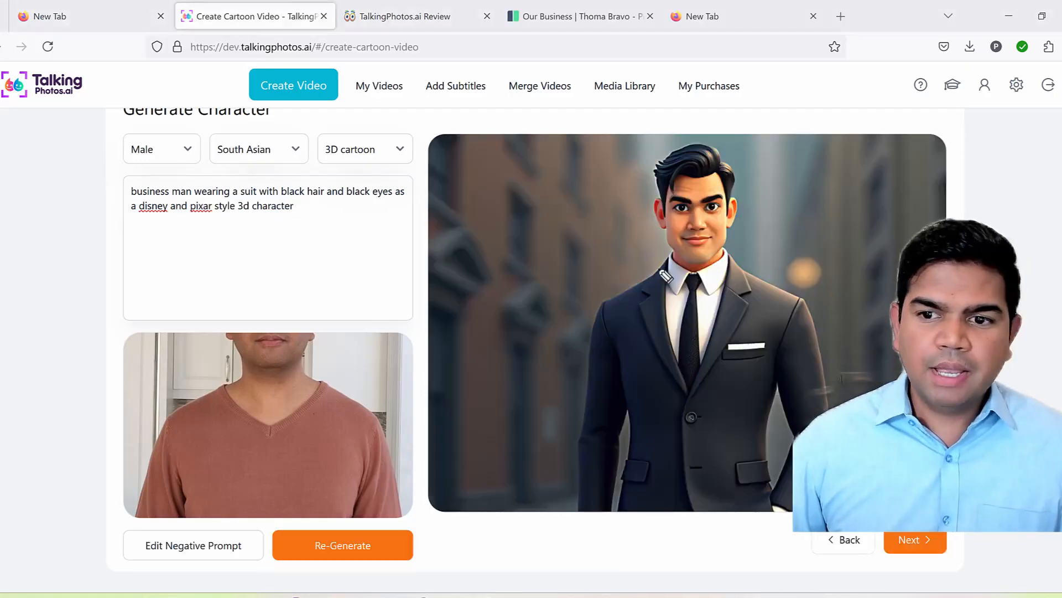
mouse_move(666, 275)
left_mouse_down()
mouse_move(620, 228)
mouse_move(826, 167)
mouse_move(630, 277)
mouse_move(604, 262)
left_mouse_up()
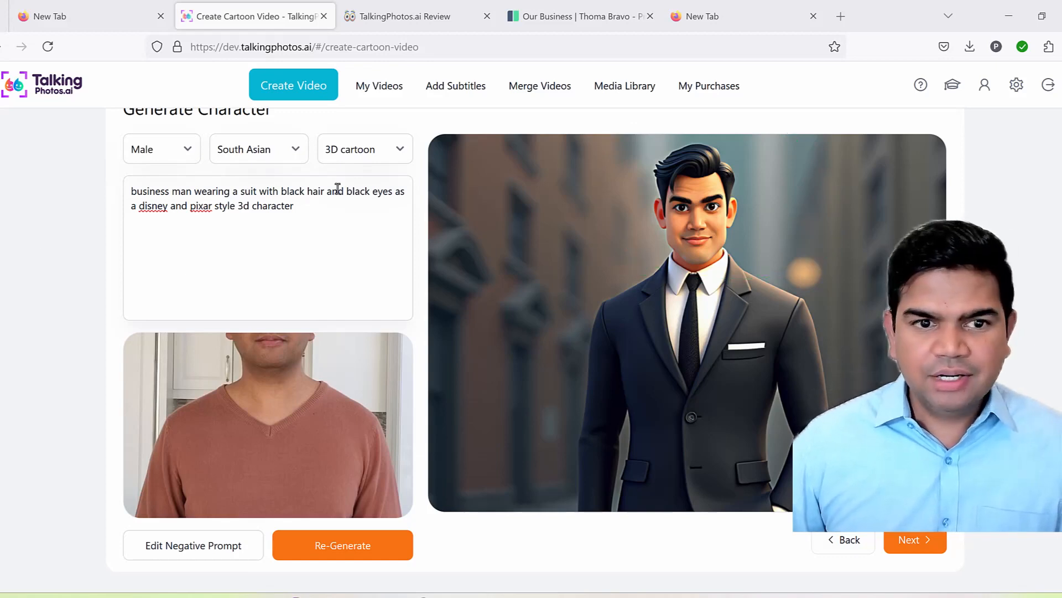
left_click(350, 156)
left_click(236, 252)
left_click(236, 253)
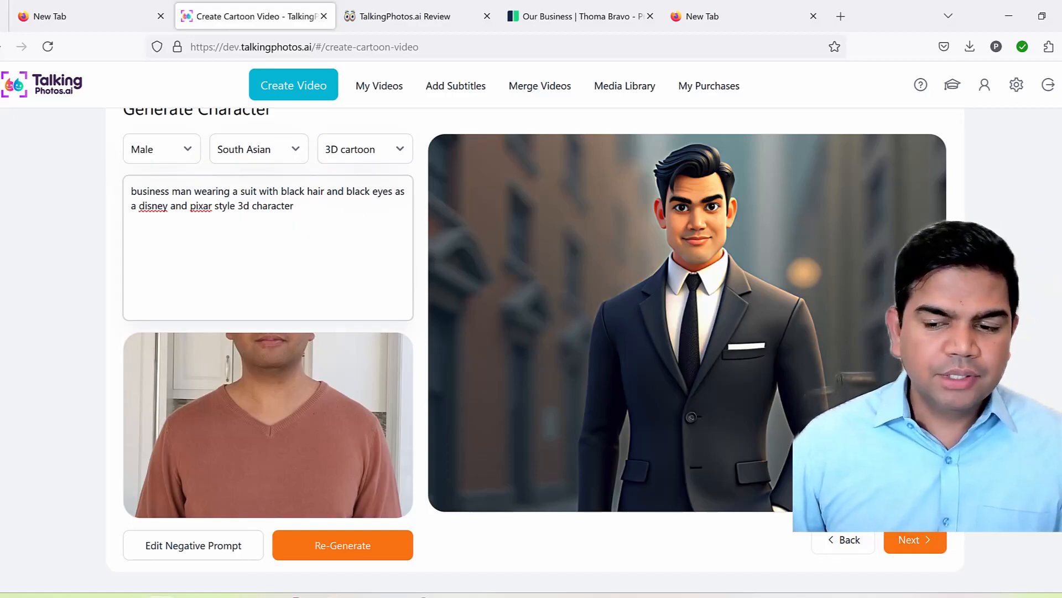
- Accept the generated businessman character and give it the "Multidirection alternating hand motions" motion
left_click(928, 537)
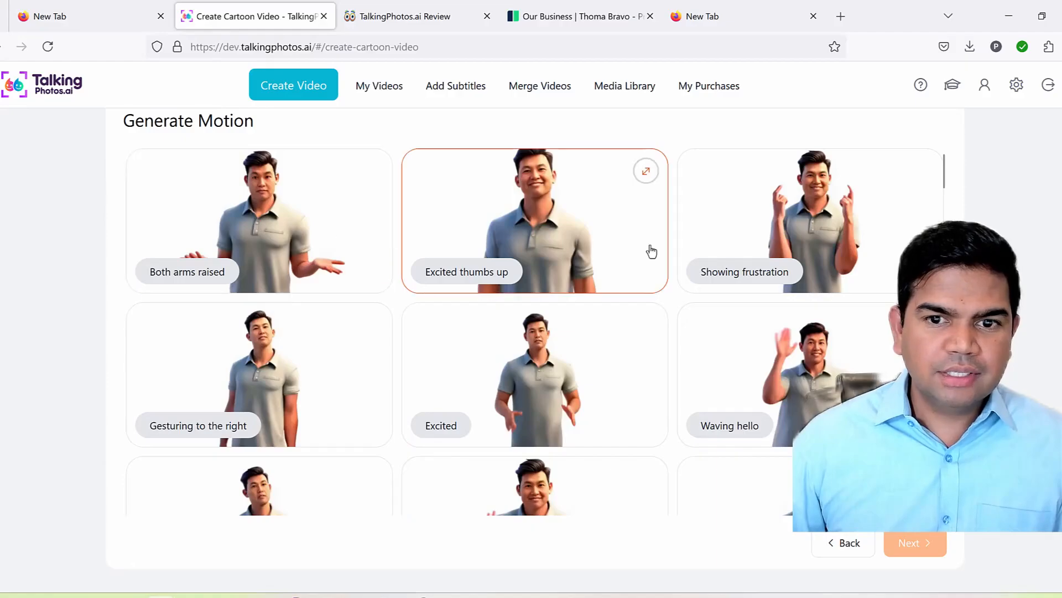
scroll(650, 249, "down", 10)
scroll(653, 250, "down", 20)
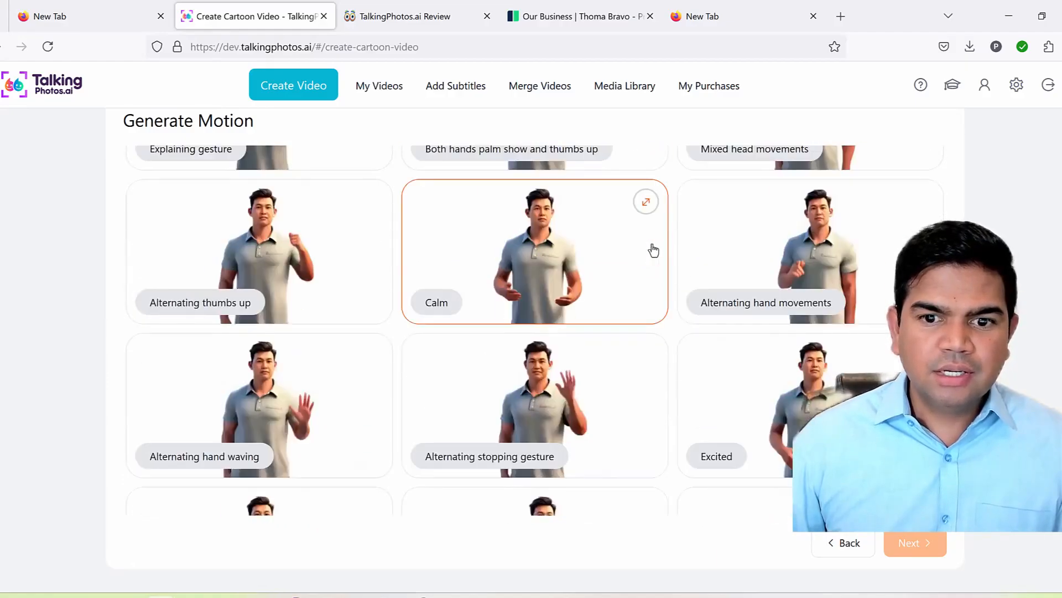
scroll(655, 246, "down", 5)
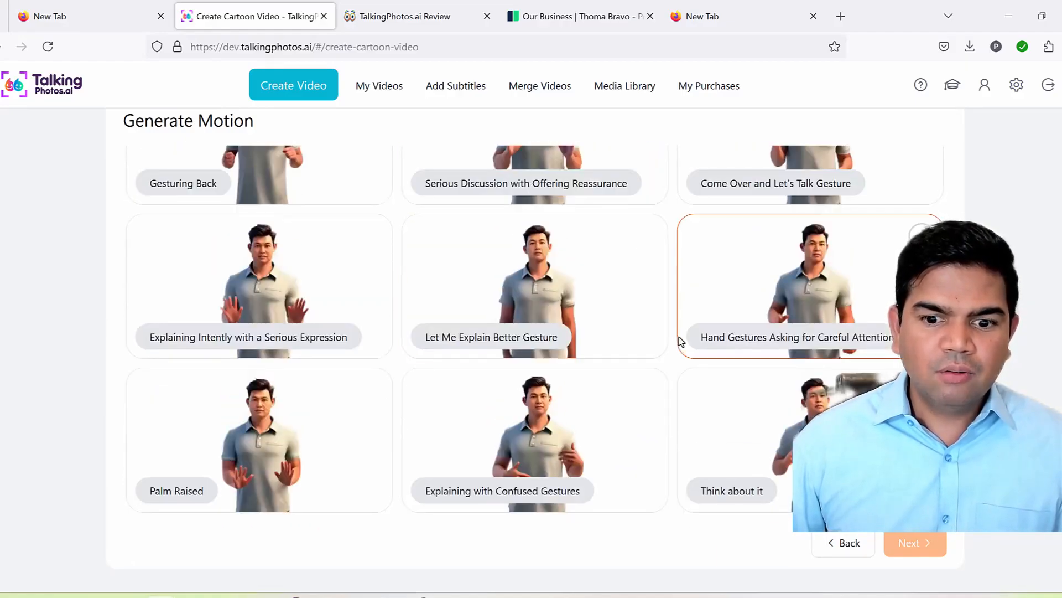
scroll(754, 371, "down", 10)
scroll(752, 370, "down", 15)
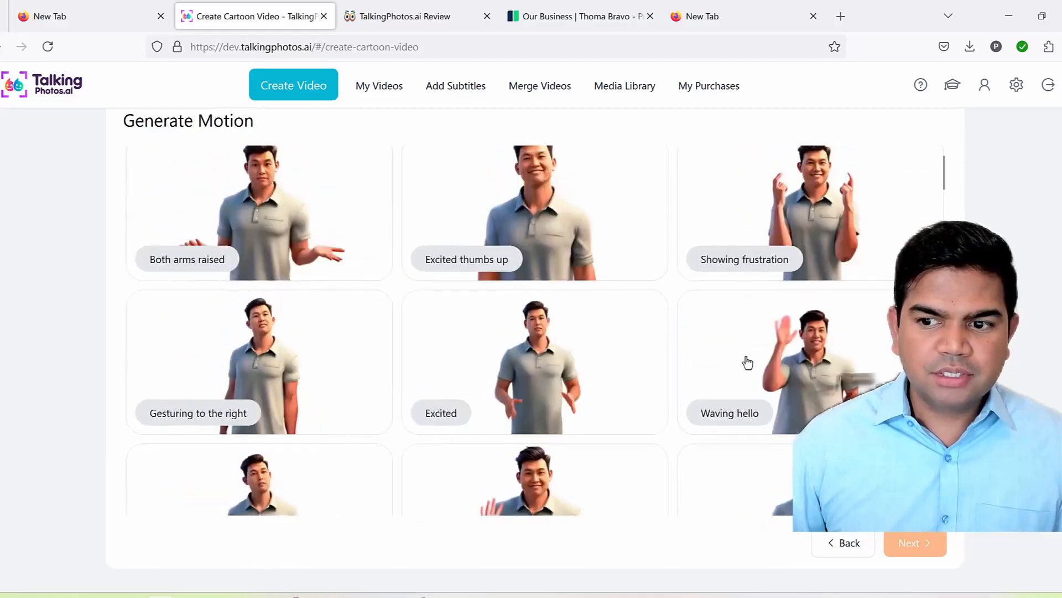
scroll(747, 363, "up", 2)
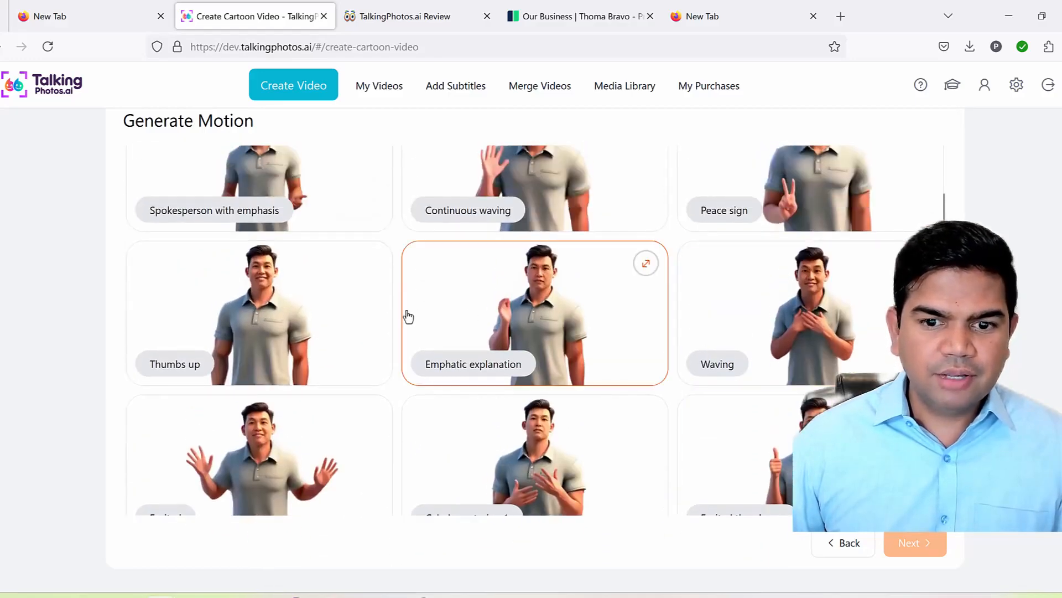
scroll(262, 315, "down", 5)
scroll(441, 315, "down", 5)
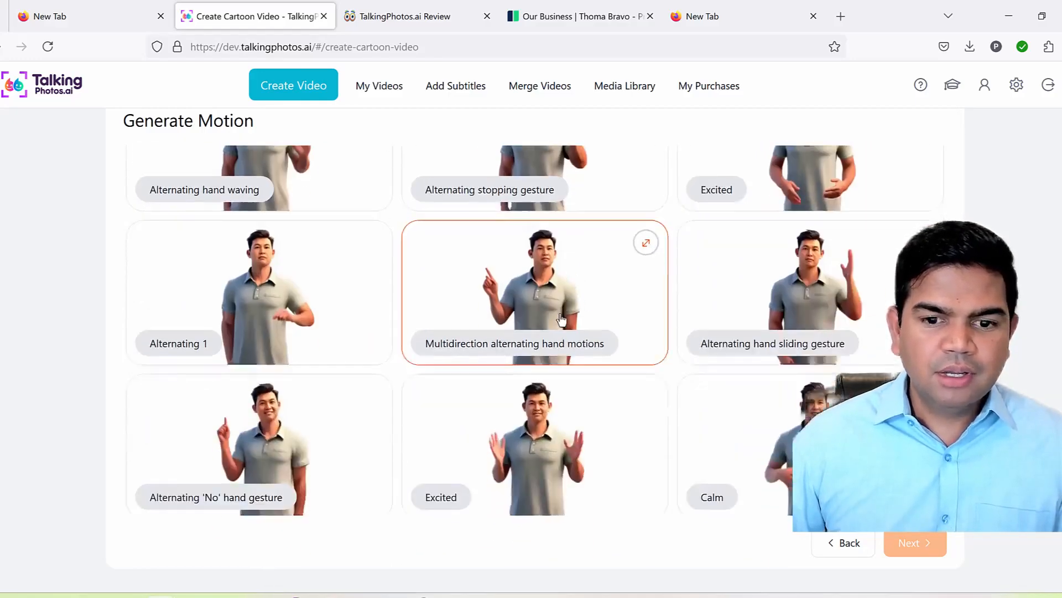
scroll(659, 317, "down", 2)
scroll(652, 315, "up", 2)
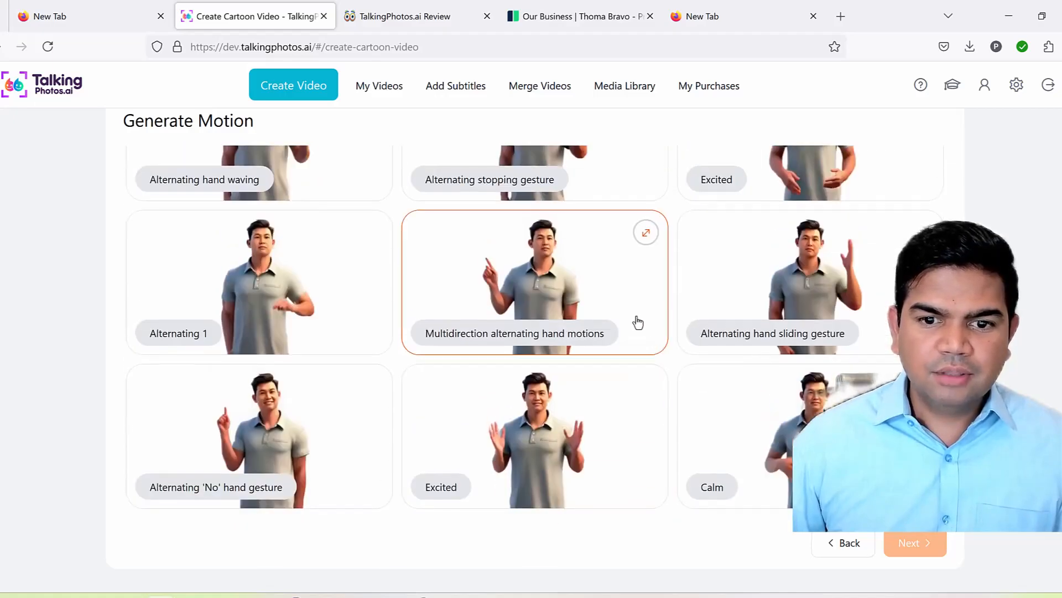
left_click(636, 319)
left_click(923, 544)
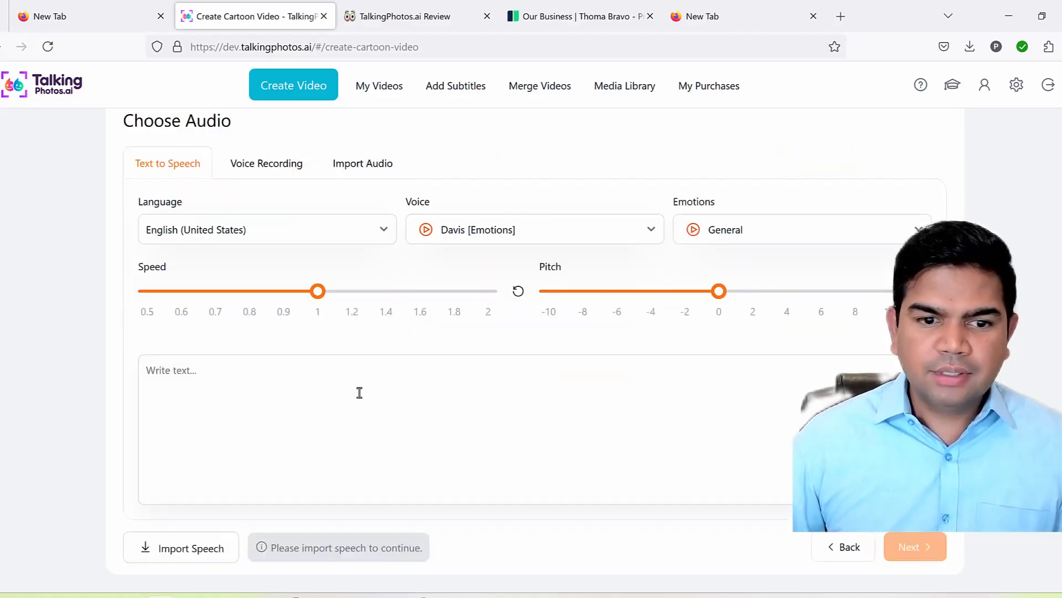
- Import speech with the Excited emotion from the investment firm script starting "Companies select our company due to our firm's deep sector knowledge"
left_click(763, 239)
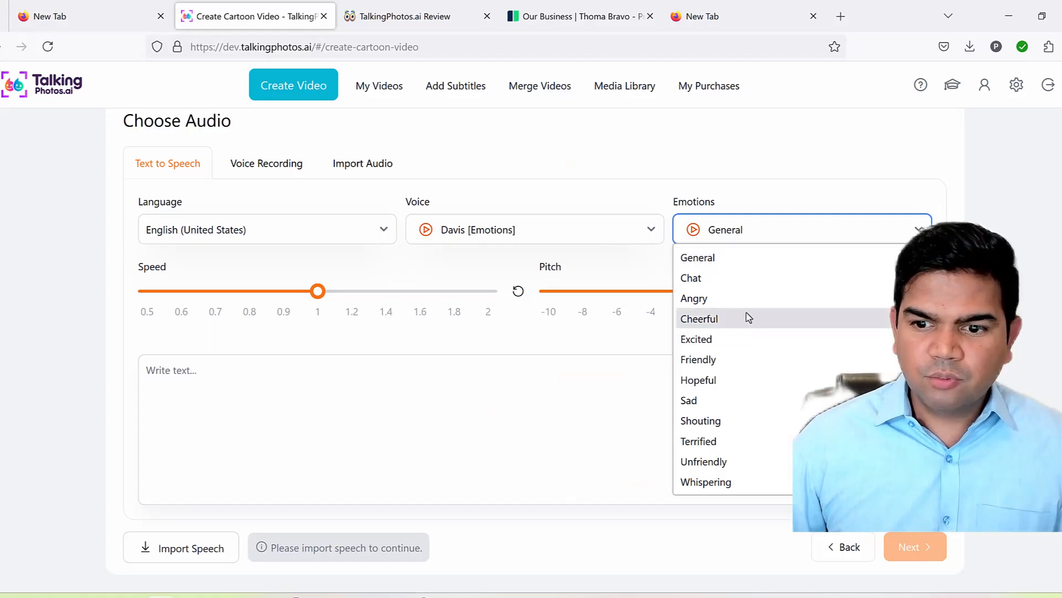
left_click(752, 340)
left_click(535, 423)
type("Companies select our company due to our firm’s deep sector knowledge, demonstrated track record, partnership-oriented approach, and proven strategic and operational expertise. We bring our skills and experience to each of our investments and use them to help our portfolio companies excel in product innovation, operational excellence and sustainable growth. Our private equity investment vehicles employ the same investment philosophy – to partner with and support management teams to achieve solid operating results and drive innovation.")
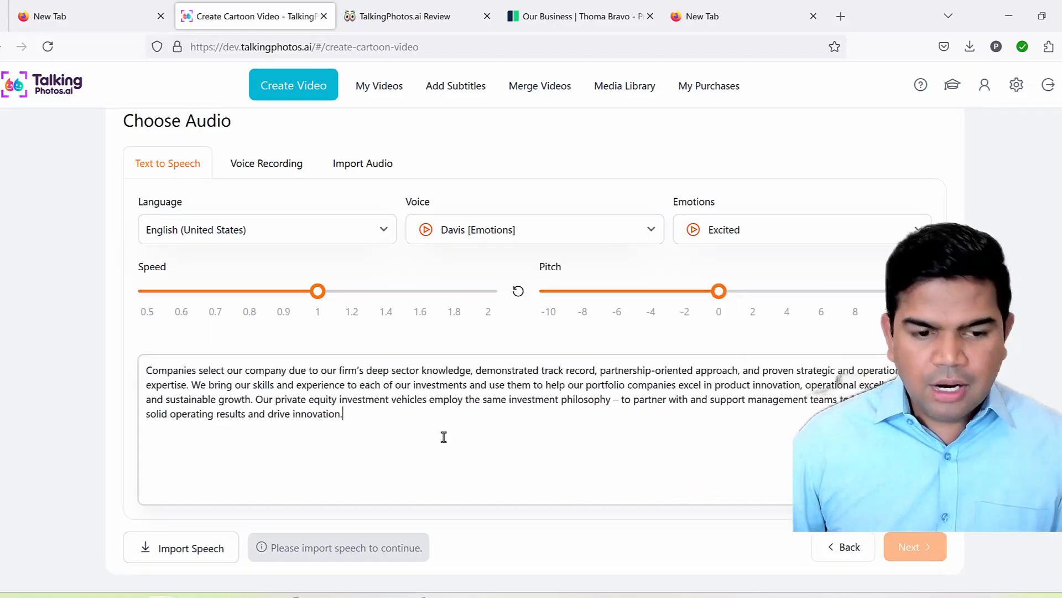
left_click(197, 556)
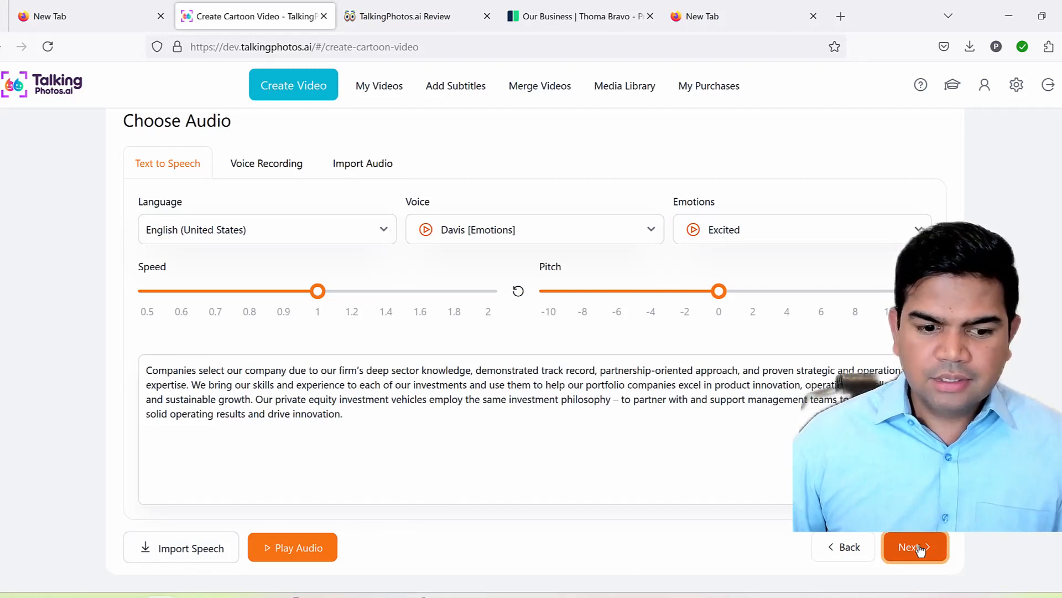
- Name the cartoon video "3dpaulvideo" and start rendering it
left_click(919, 548)
type("3d")
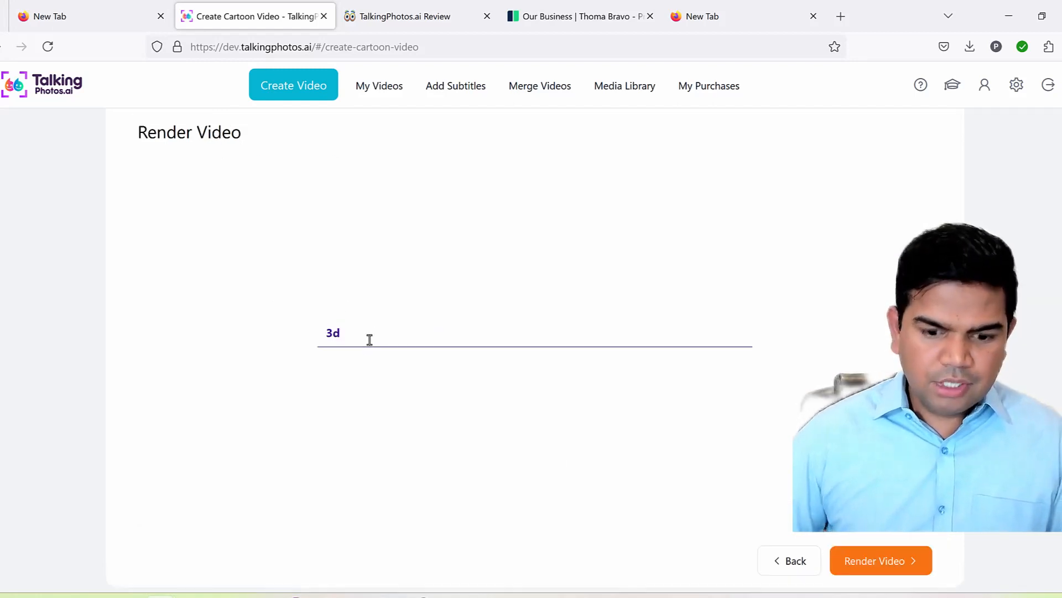
type("paulvideo")
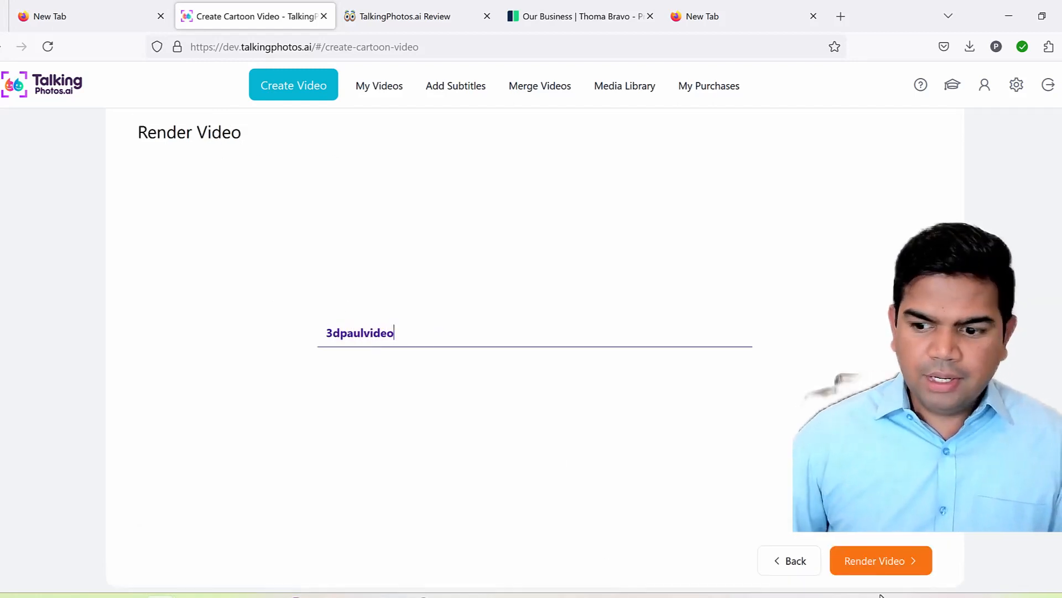
left_click(883, 568)
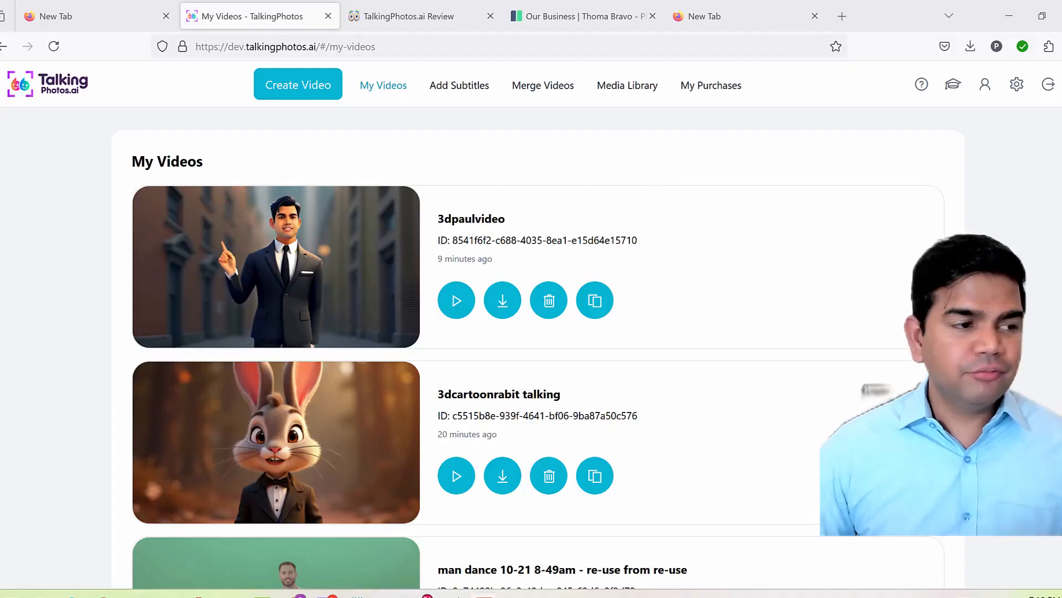
- Reuse the finished 3dpaulvideo project as a new video and go to its audio settings, keeping the motion
mouse_move(592, 268)
left_mouse_down()
mouse_move(618, 335)
mouse_move(606, 283)
left_mouse_up()
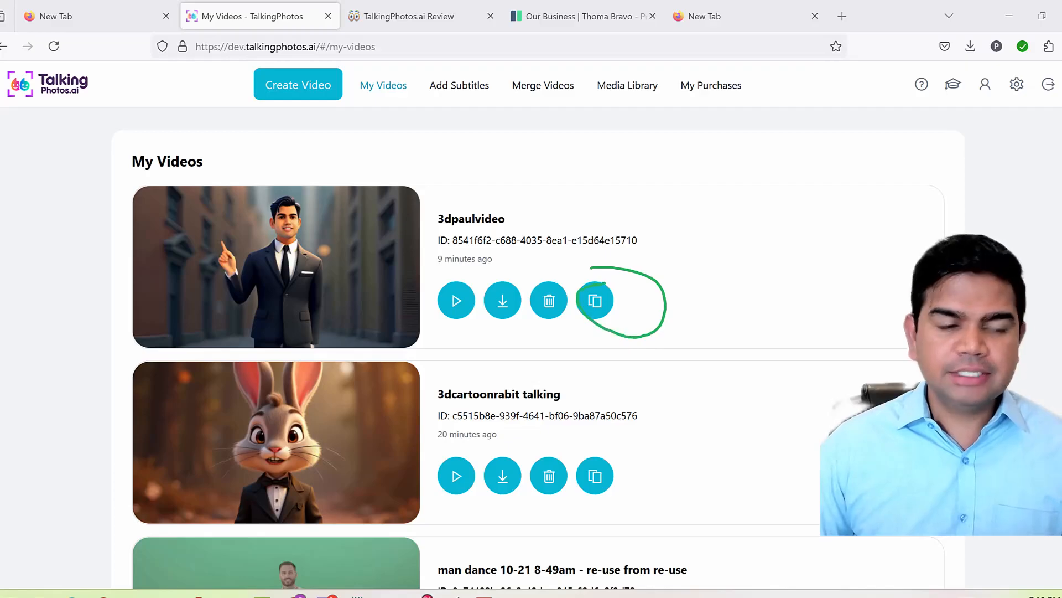
left_click(595, 300)
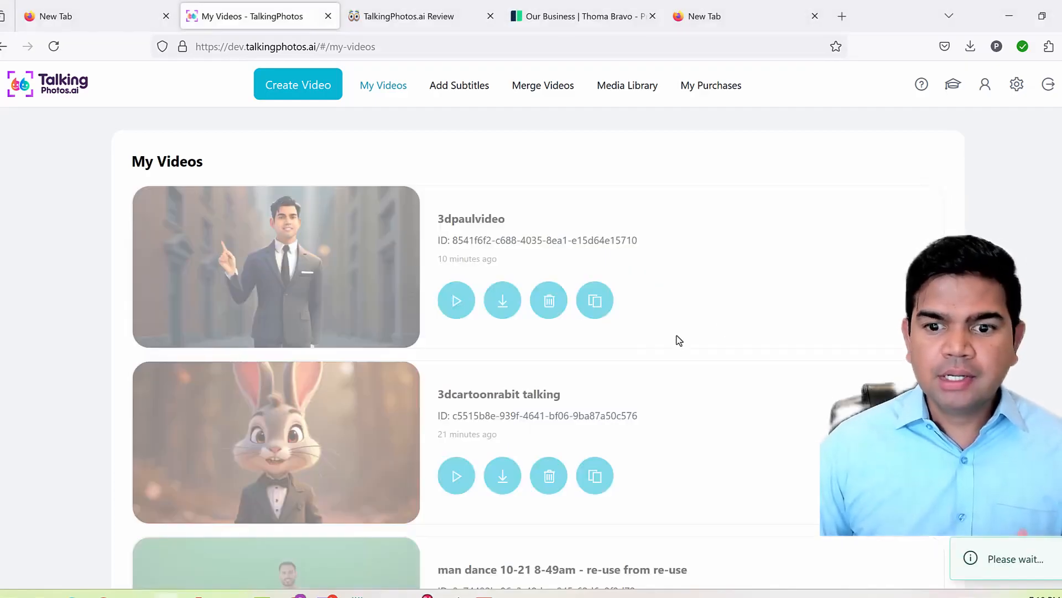
scroll(679, 360, "down", 6)
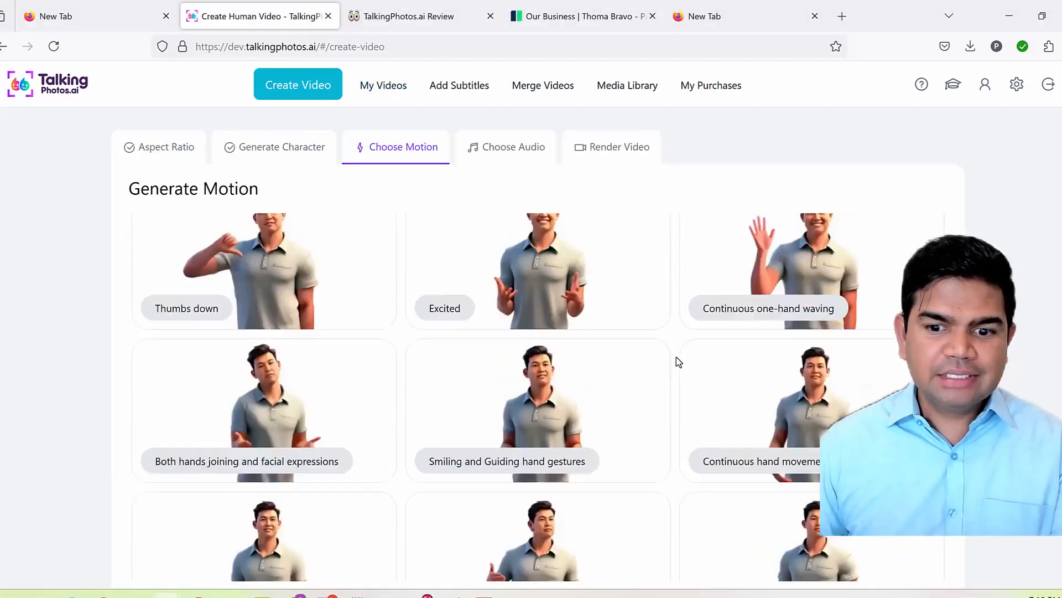
scroll(687, 361, "up", 5)
scroll(686, 361, "up", 2)
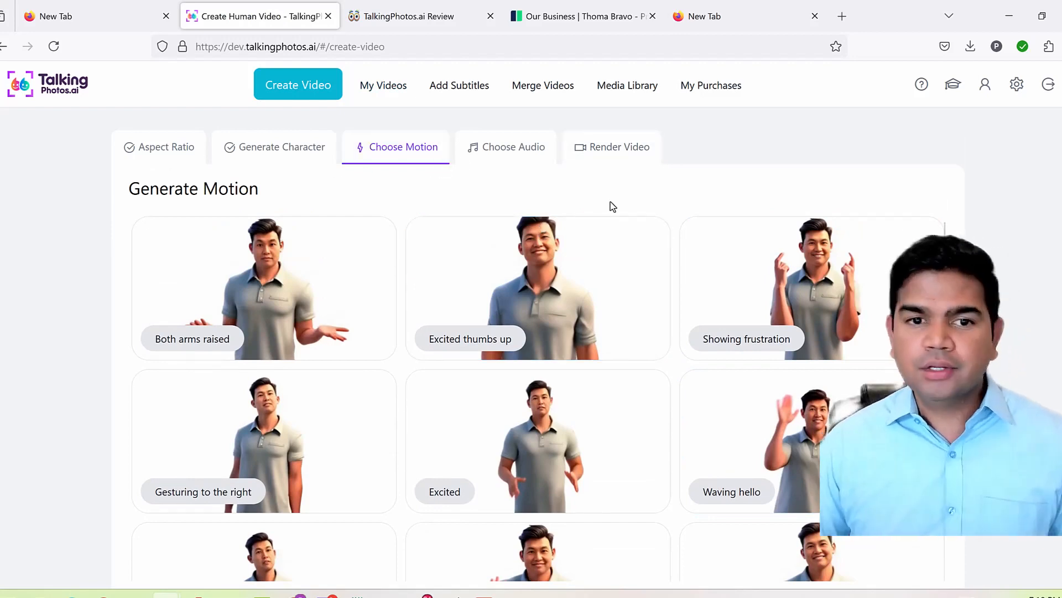
left_click(492, 157)
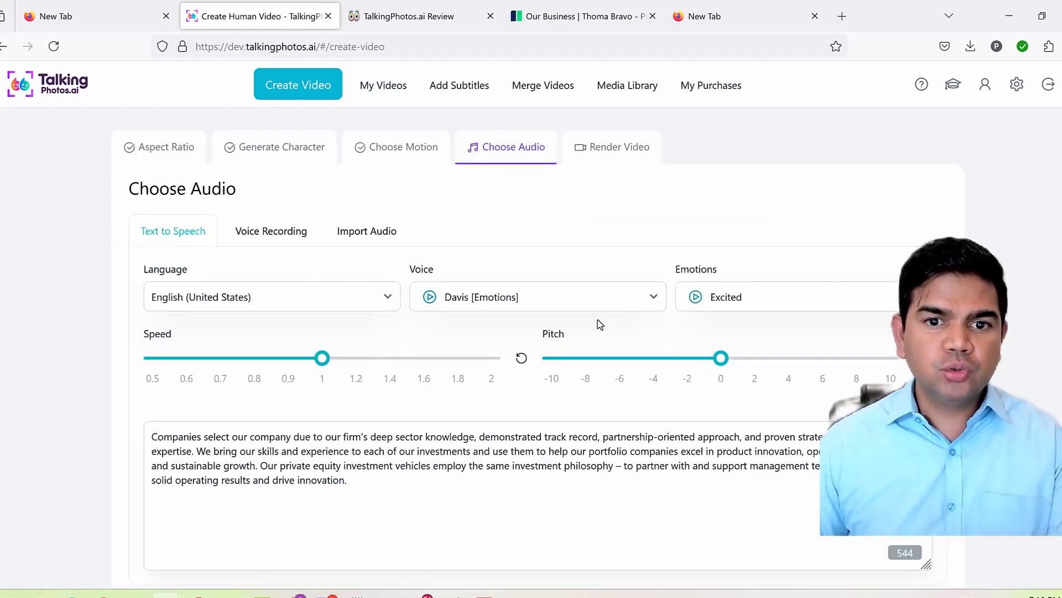
- In the speech script, replace "company" with "firm" in the first sentence and delete the last sentence about private equity investment vehicles
triple_click(433, 438)
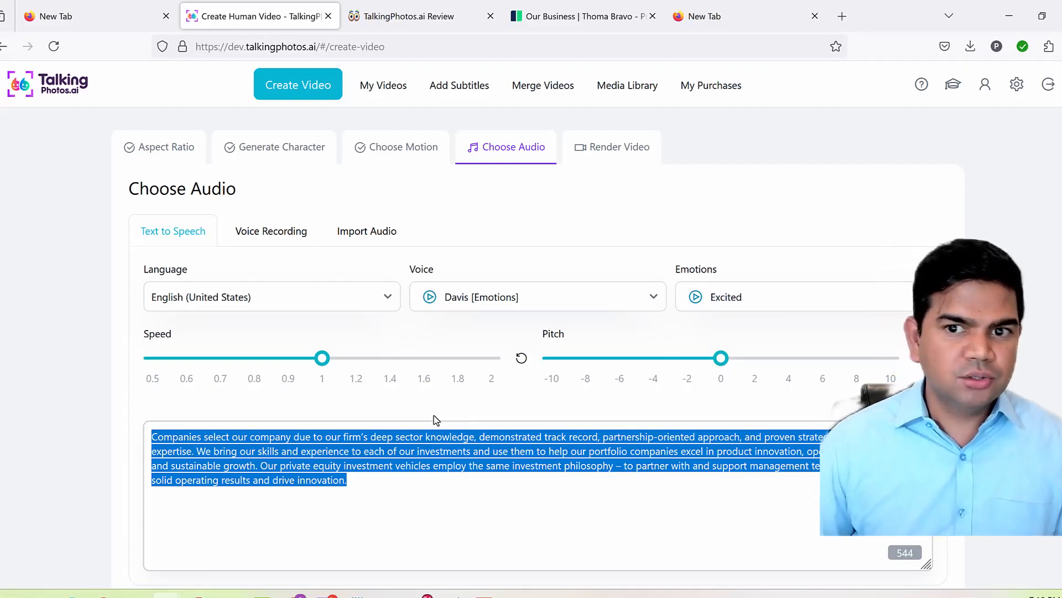
left_click(396, 491)
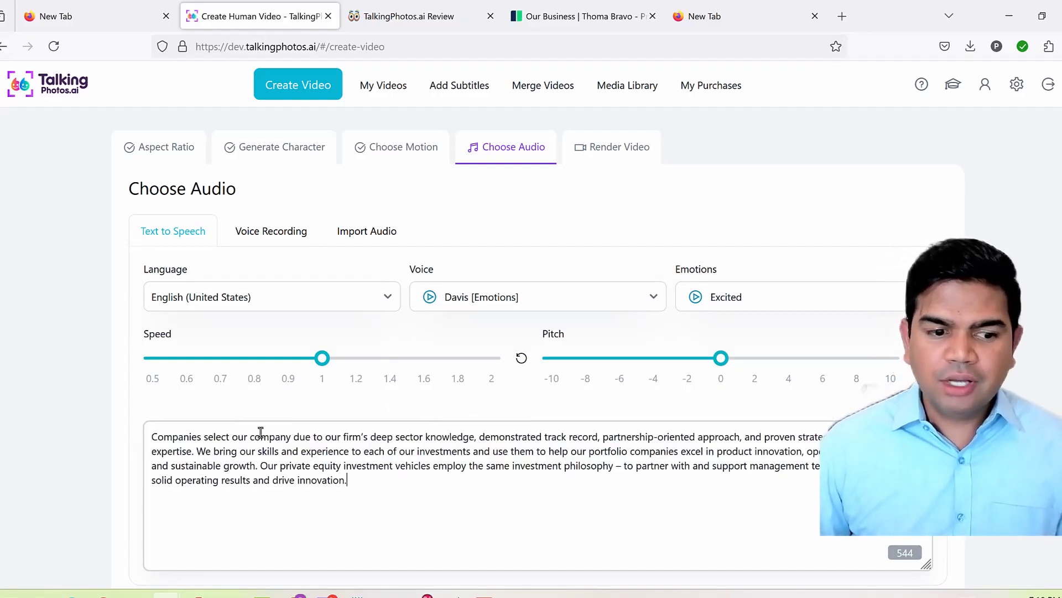
double_click(251, 437)
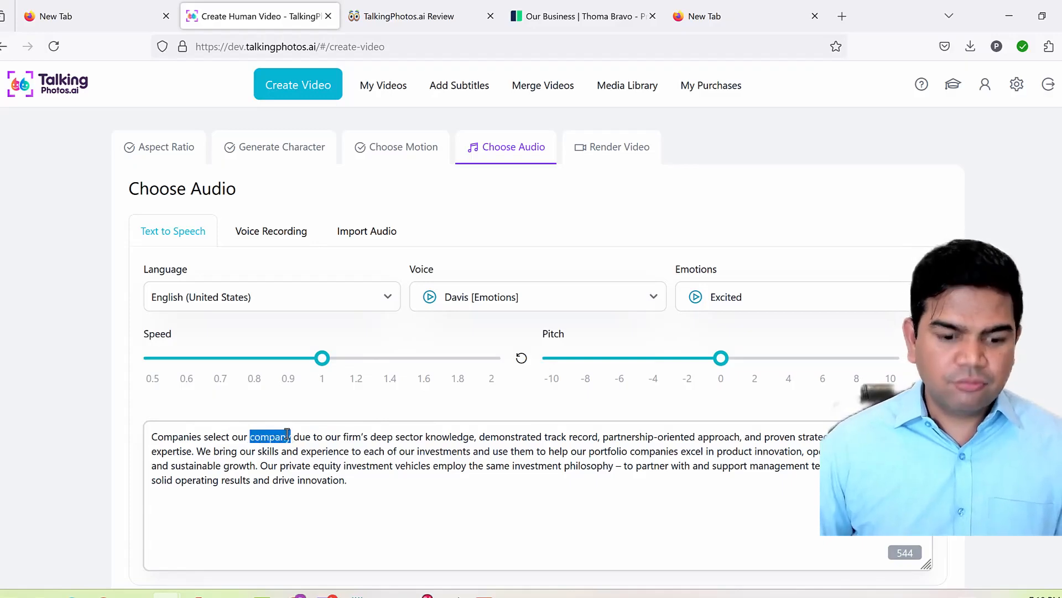
type("firm")
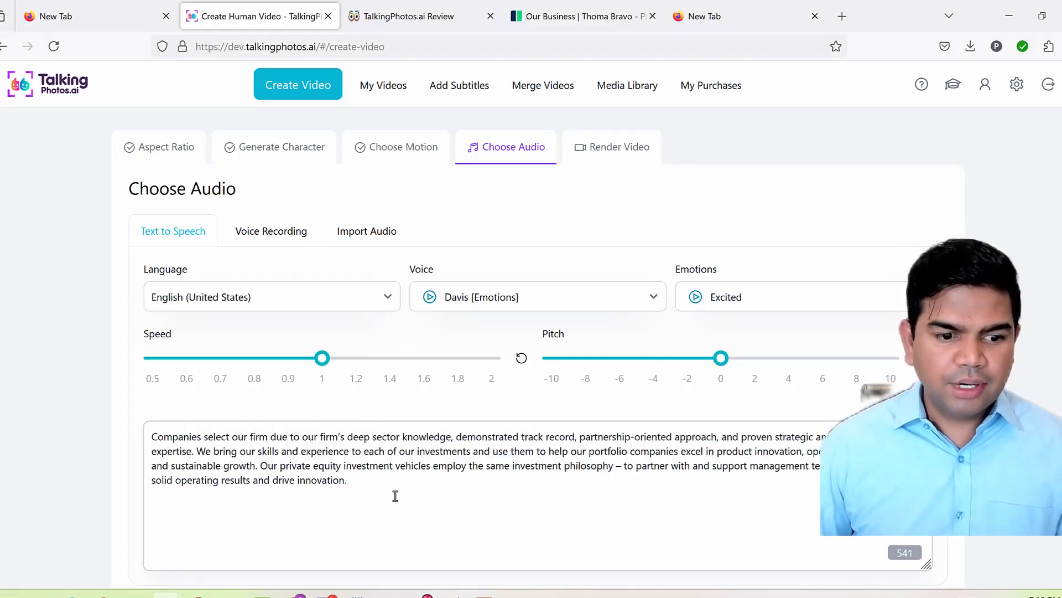
left_click_drag(348, 479, 260, 465)
key("BackSpace")
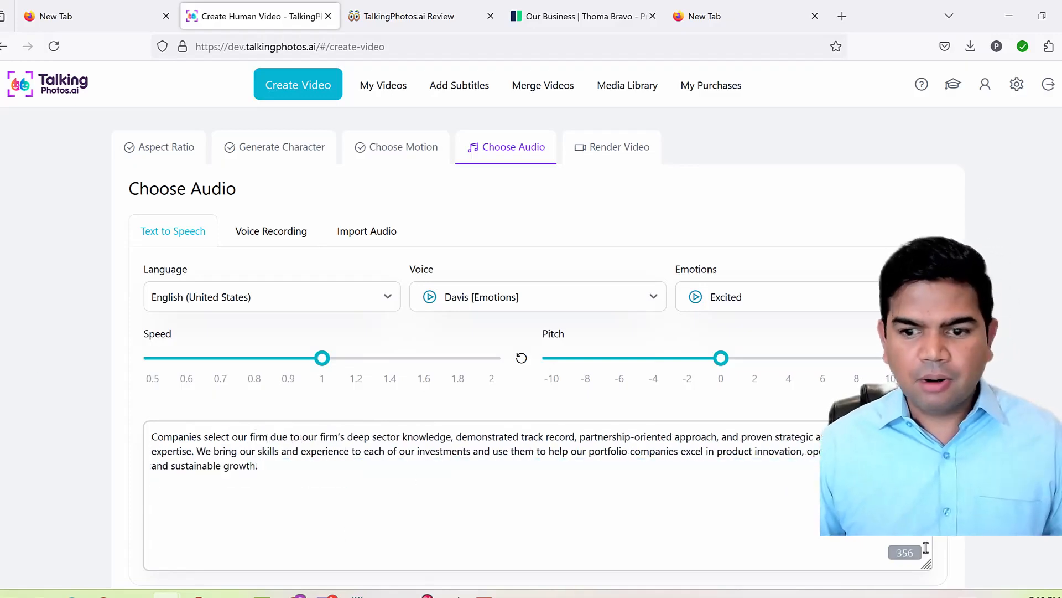
- Switch the voice to Tony [Emotions] with the Hopeful emotion and import the revised speech
left_click(775, 299)
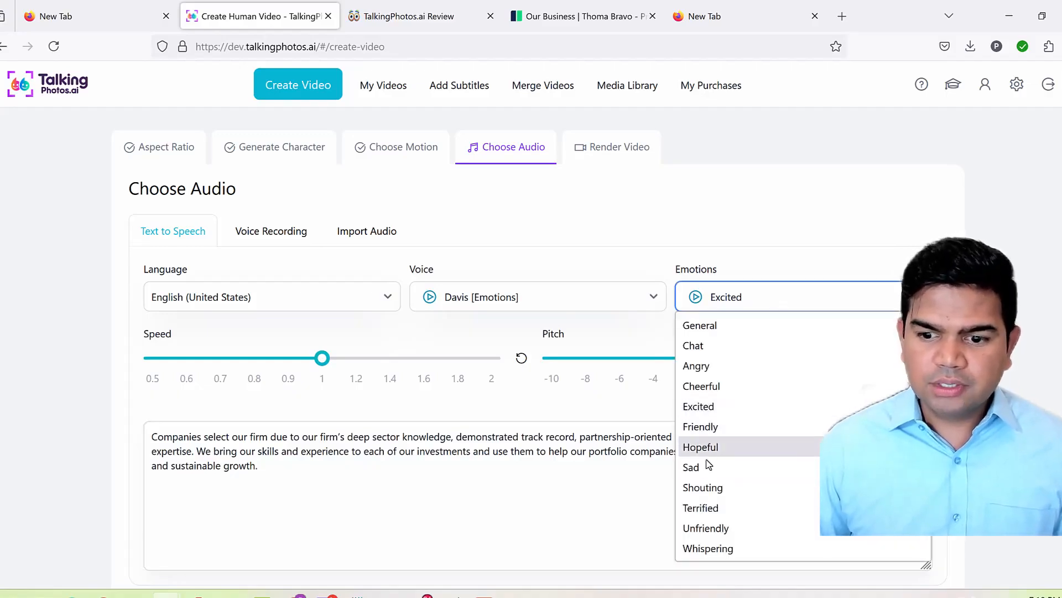
left_click(714, 390)
left_click(512, 297)
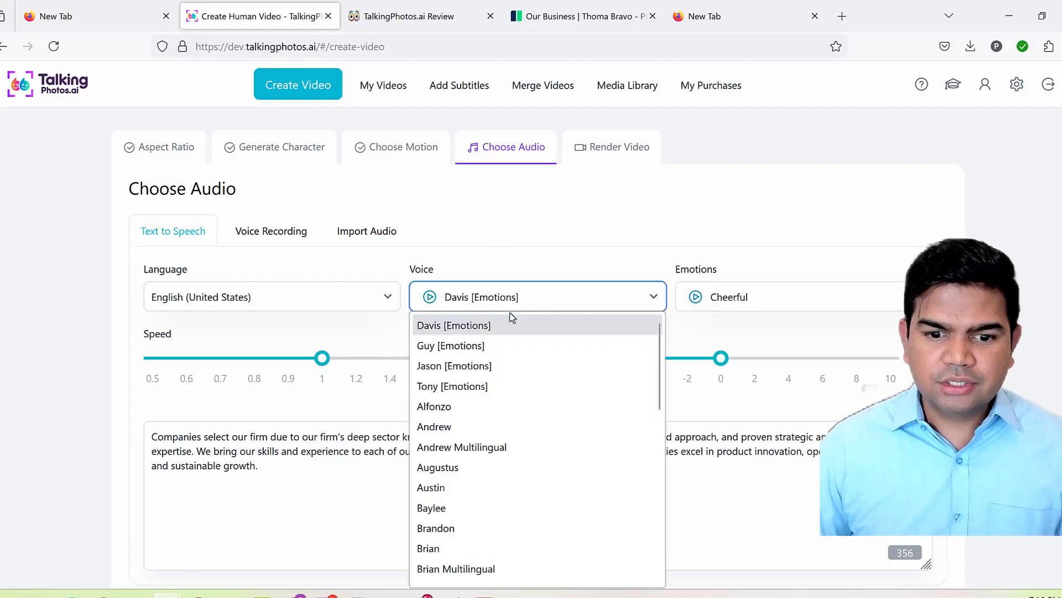
left_click(469, 391)
left_click(781, 292)
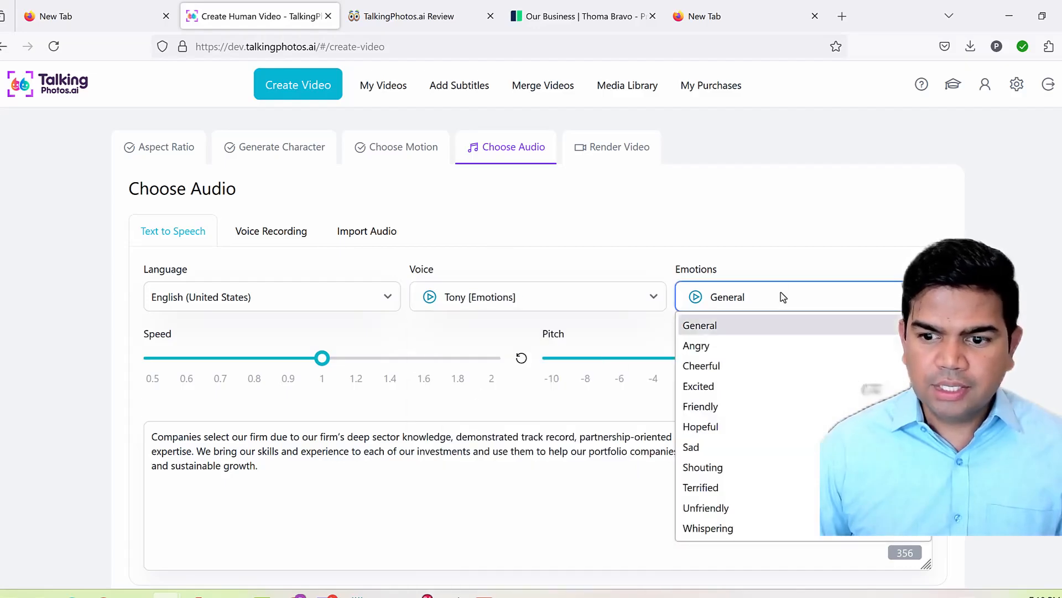
left_click(716, 433)
scroll(716, 433, "down", 2)
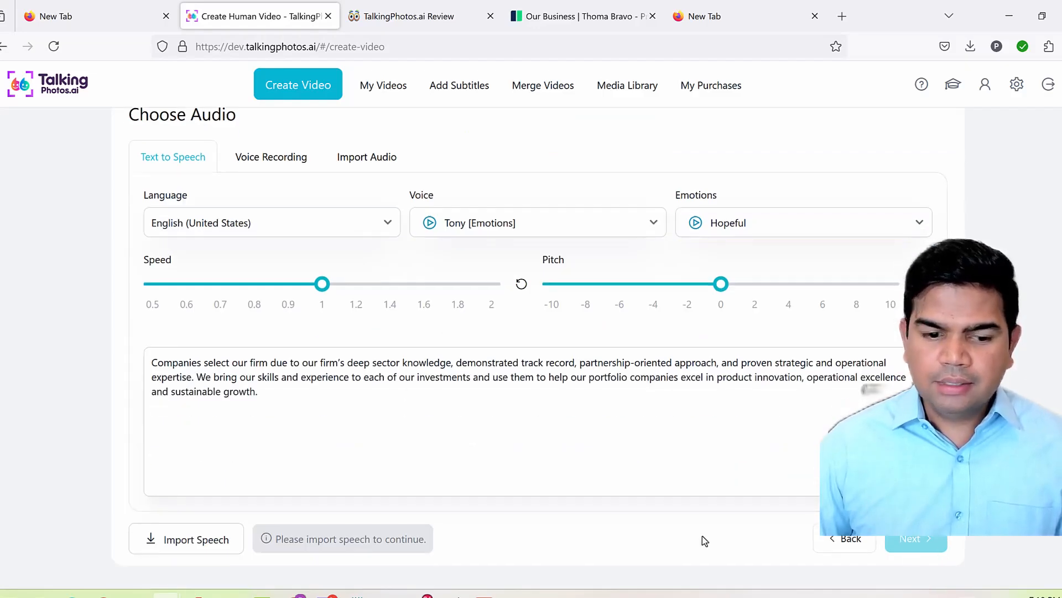
left_click(171, 545)
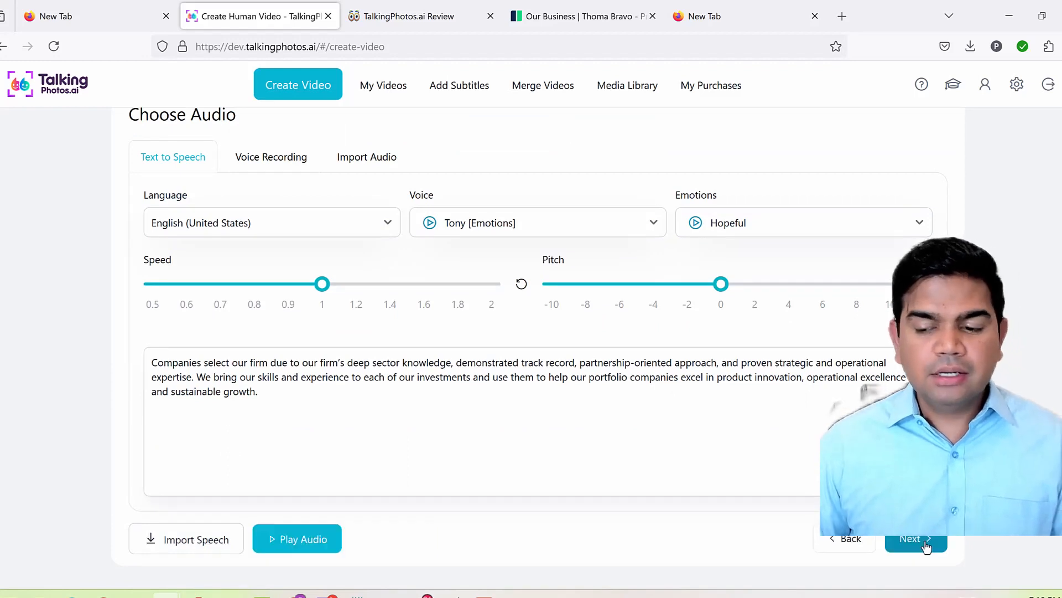
- Rename the reused video "3dpaulvideo New Voiceover" and start rendering it
left_click(932, 548)
left_click(443, 326)
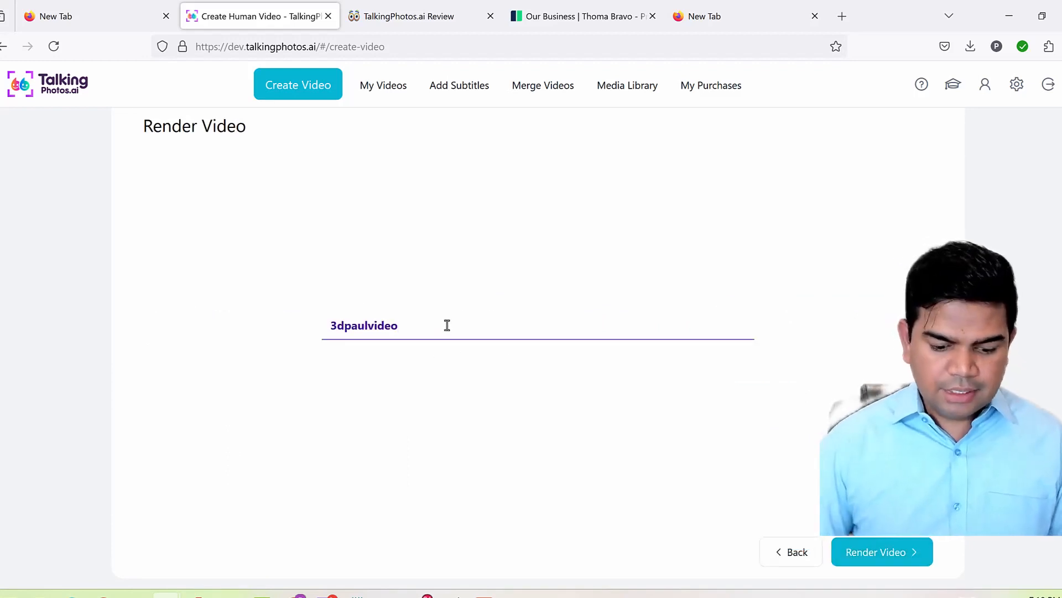
type("New Vo")
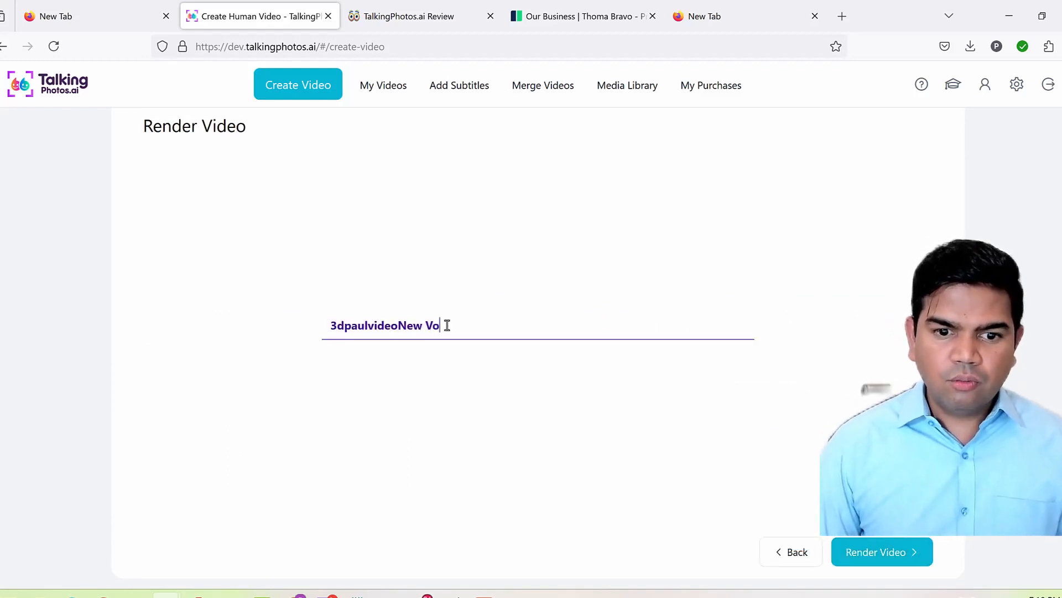
type("iceover")
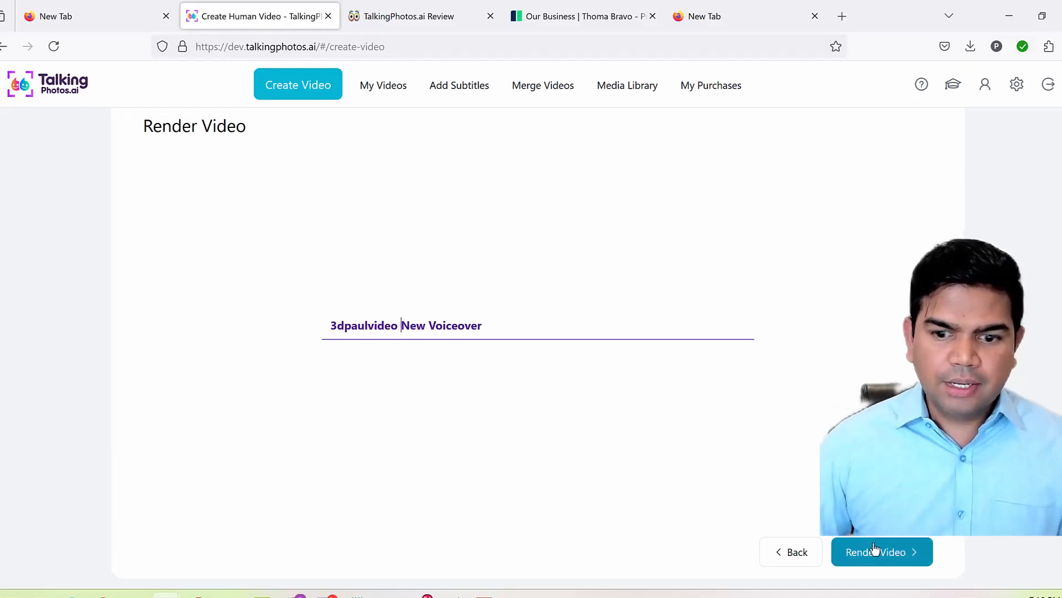
left_click(876, 552)
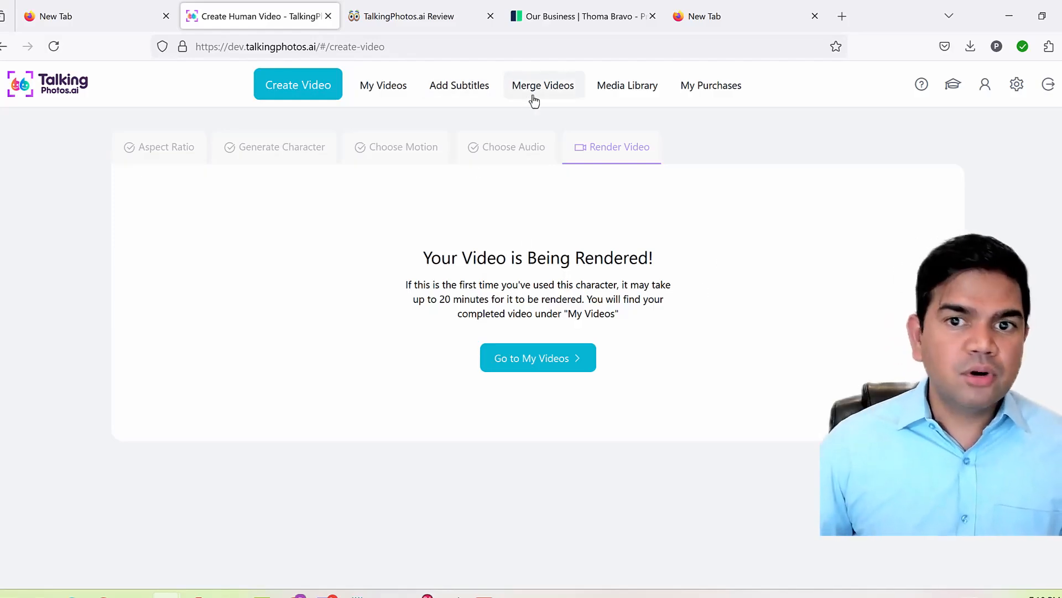
left_click_drag(517, 116, 550, 111)
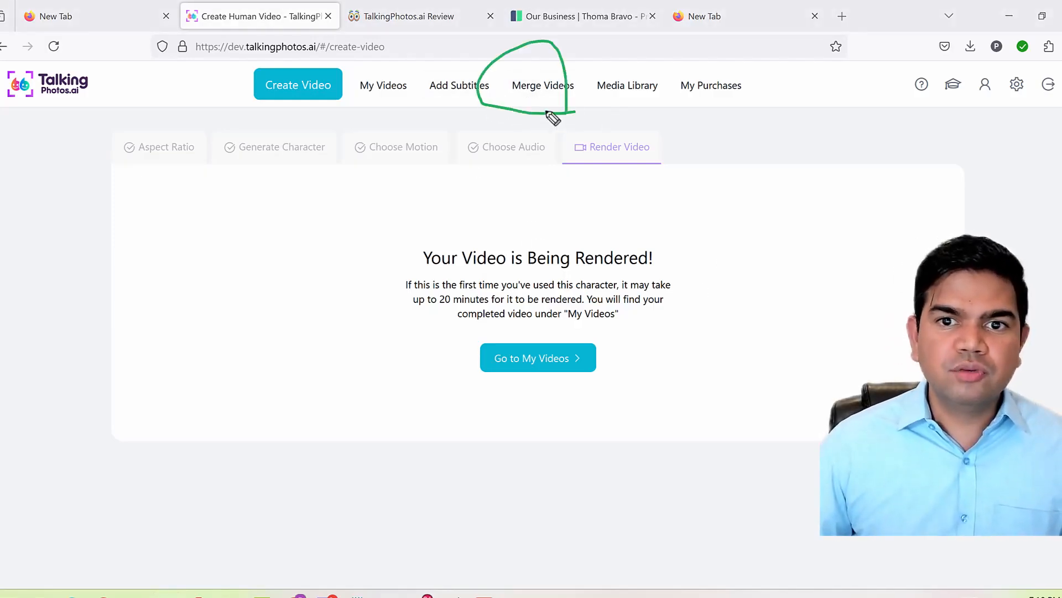
left_click_drag(529, 223, 532, 149)
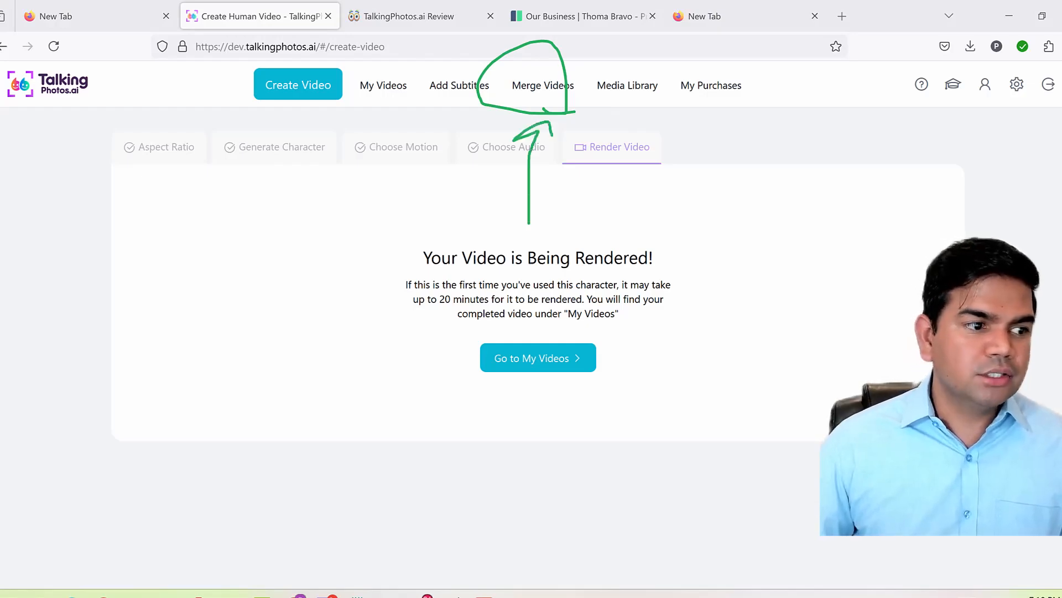
- Play a moment of the finished 3dpaulvideo New Voiceover video from the video list and close the preview
key("Escape")
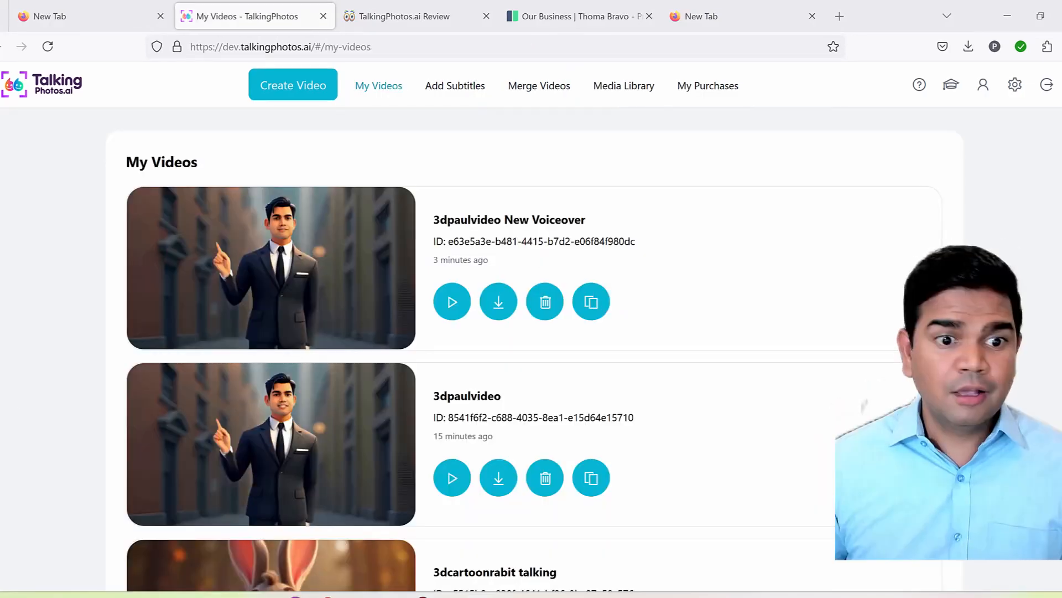
mouse_move(111, 154)
left_mouse_down()
mouse_move(772, 213)
mouse_move(303, 339)
mouse_move(260, 206)
left_mouse_up()
mouse_move(429, 273)
left_mouse_down()
mouse_move(498, 282)
mouse_move(487, 261)
left_mouse_up()
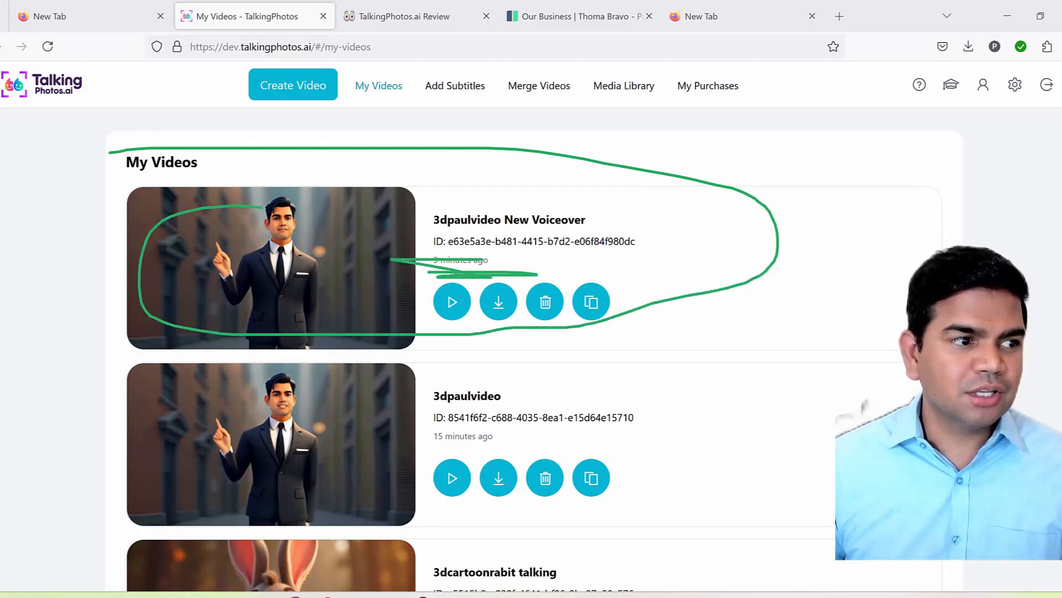
key("Escape")
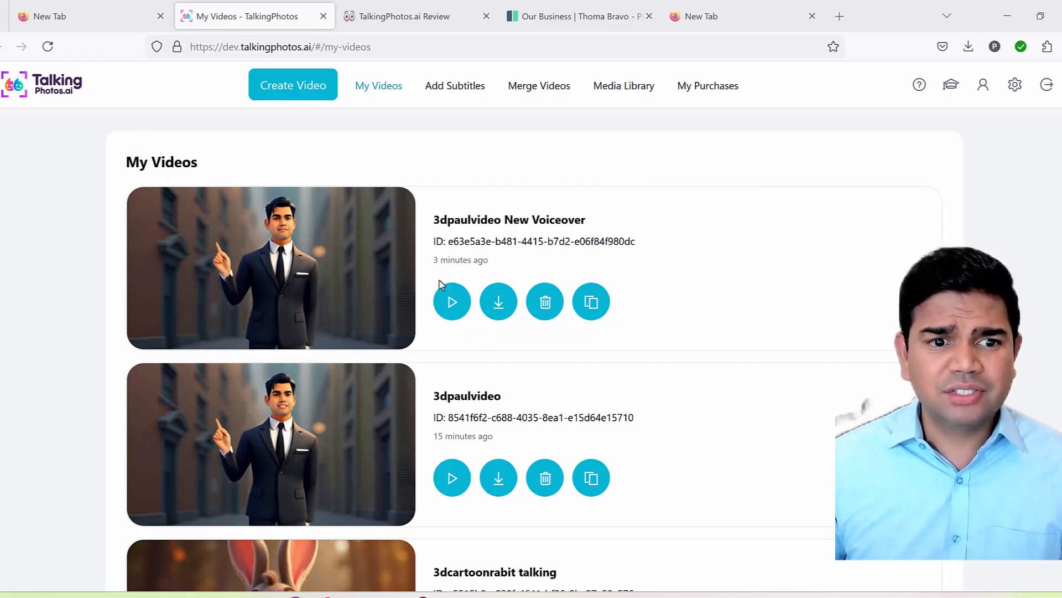
left_click(451, 303)
left_click(349, 451)
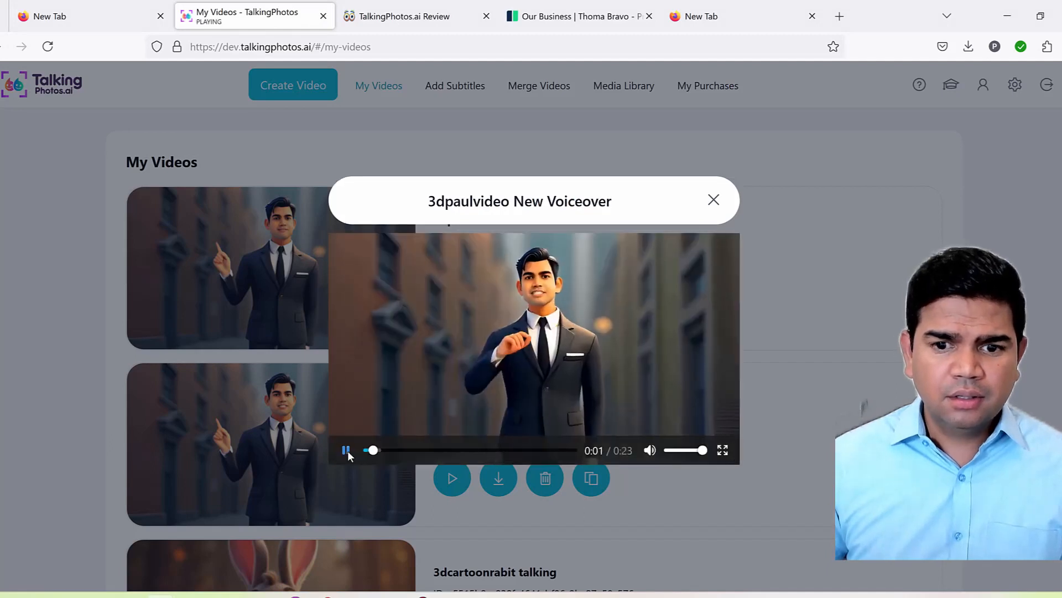
left_click(348, 450)
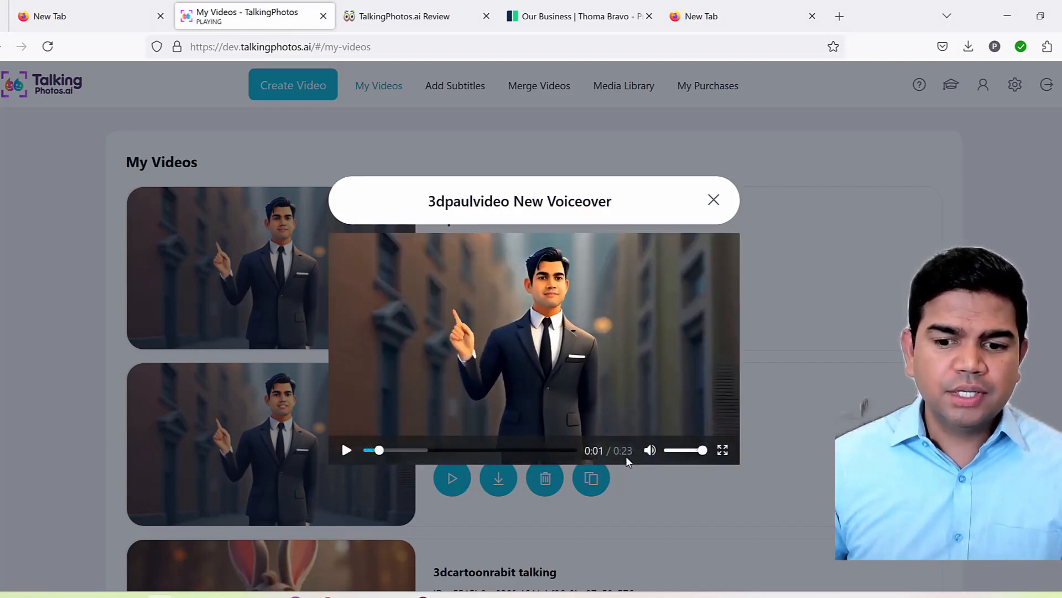
left_click(713, 200)
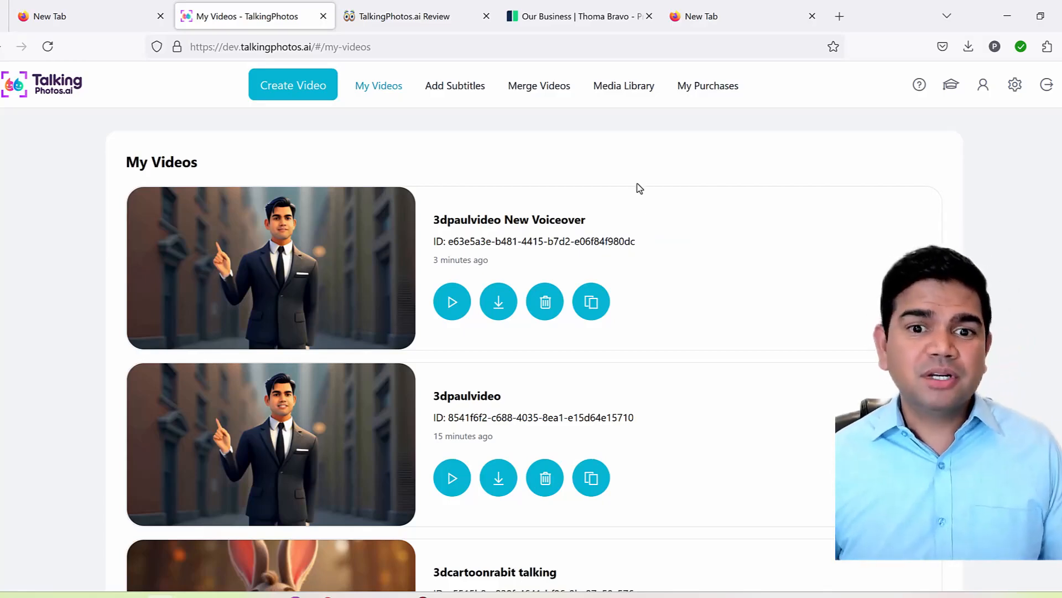
- Reuse the 3dpaulvideo New Voiceover project and examine its audio options for imported audio and text to speech
left_click(591, 302)
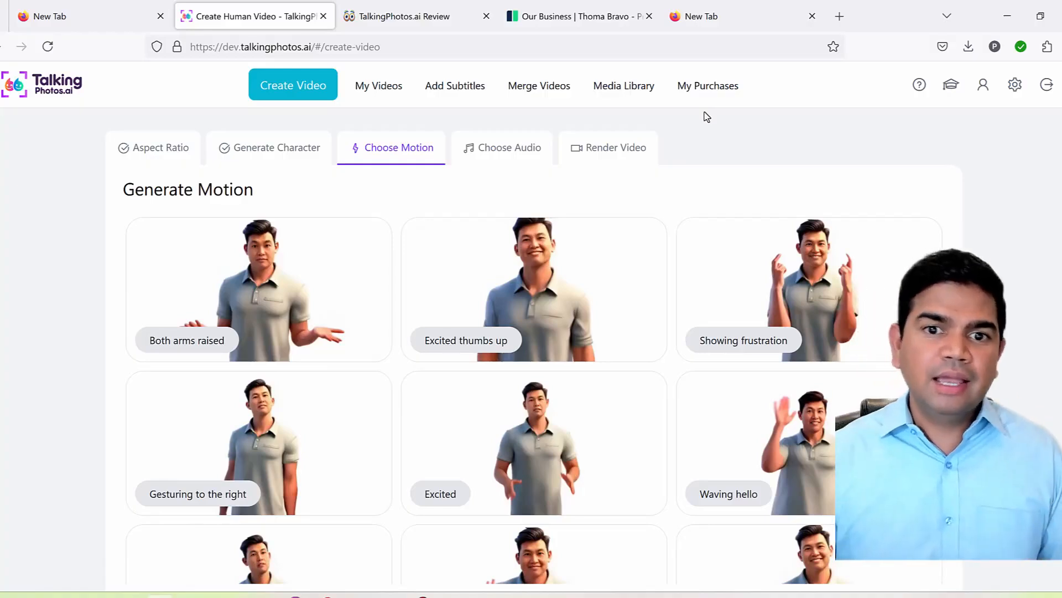
left_click(479, 148)
left_click(362, 235)
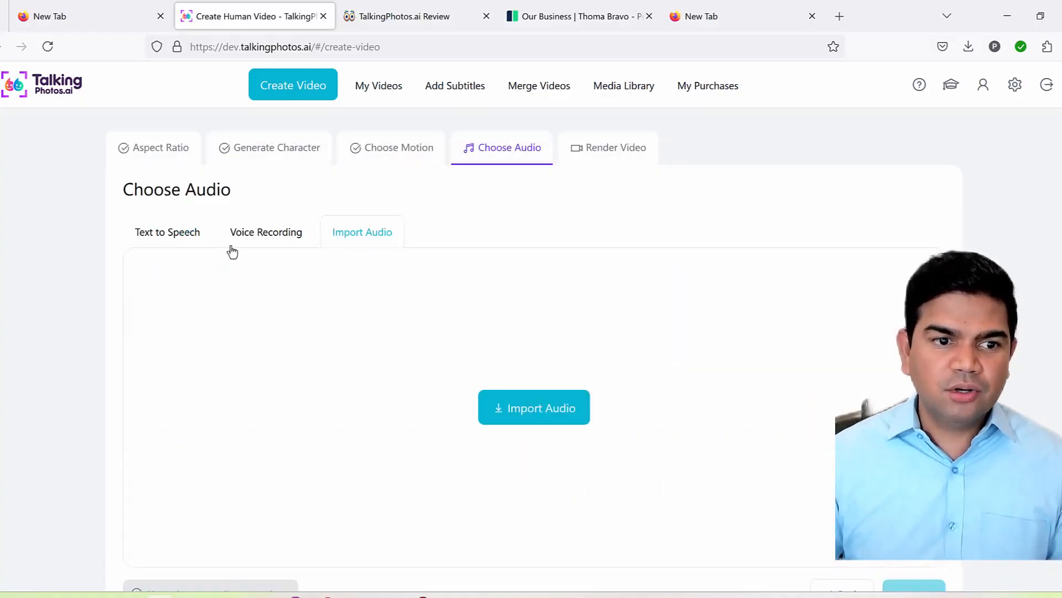
left_click(162, 230)
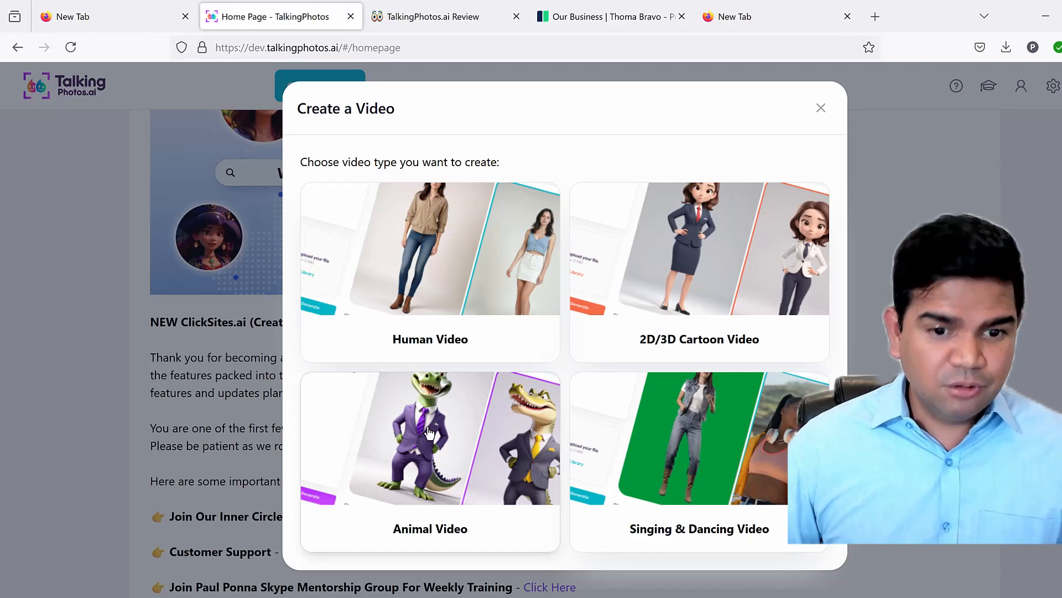
- Start an Animal Video with the landscape aspect ratio and choose to create a new character
left_click(429, 432)
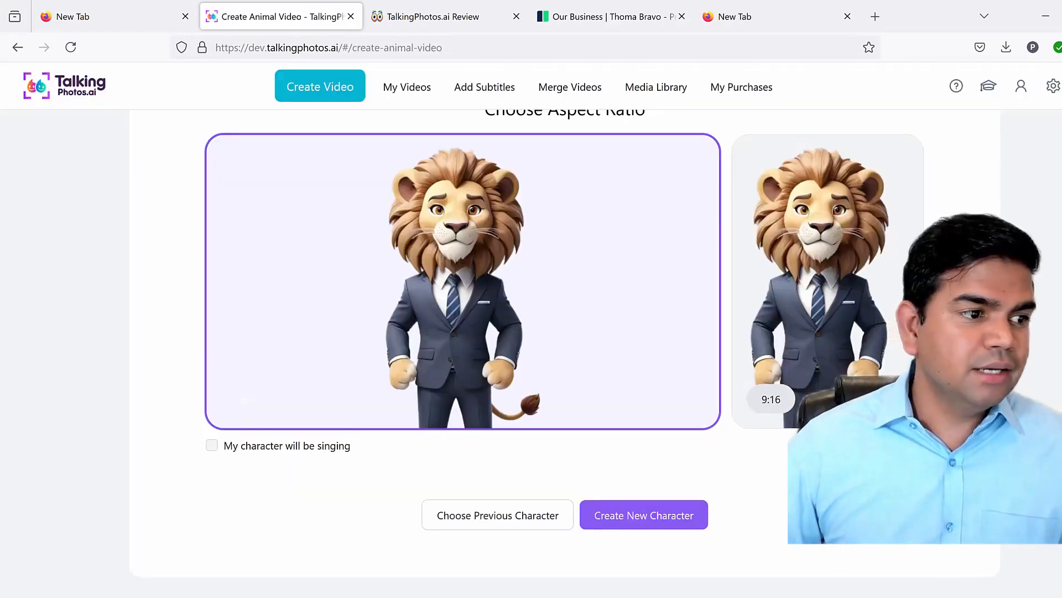
left_click_drag(449, 165, 382, 80)
mouse_move(744, 169)
left_mouse_down()
mouse_move(900, 129)
mouse_move(825, 150)
left_mouse_up()
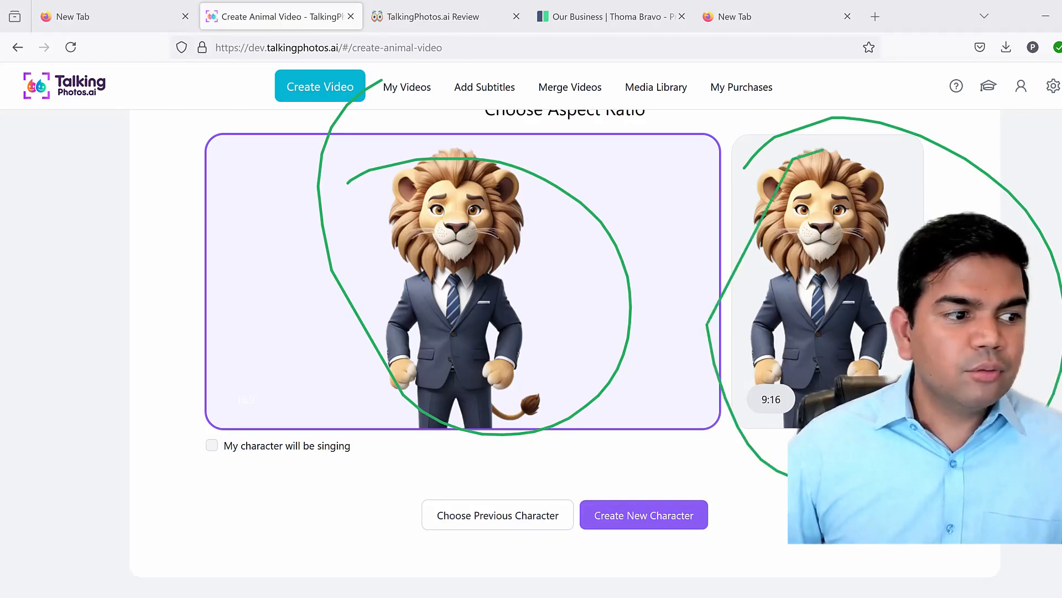
key("Escape")
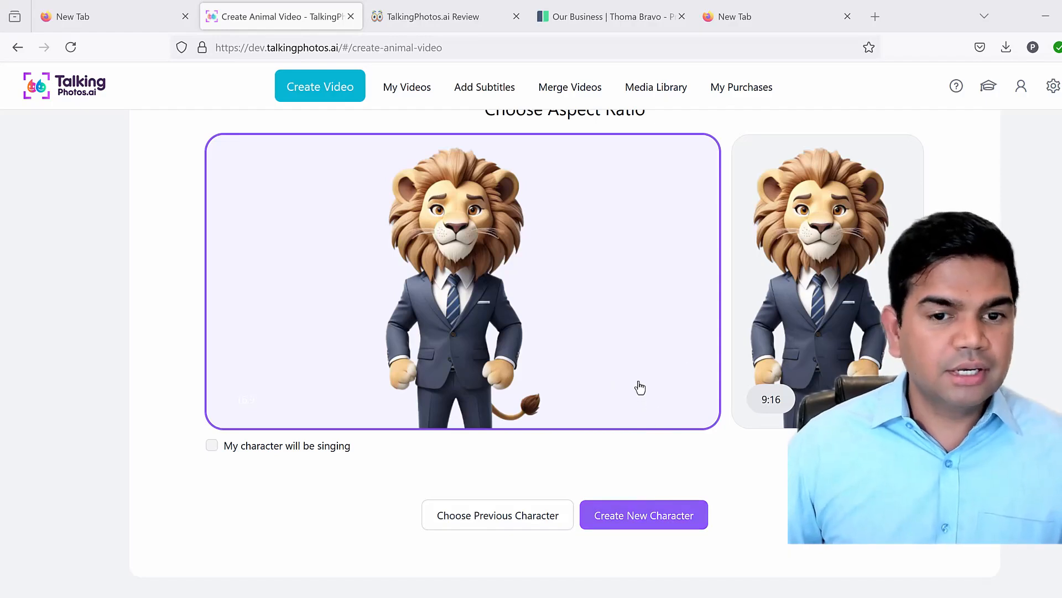
left_click(644, 517)
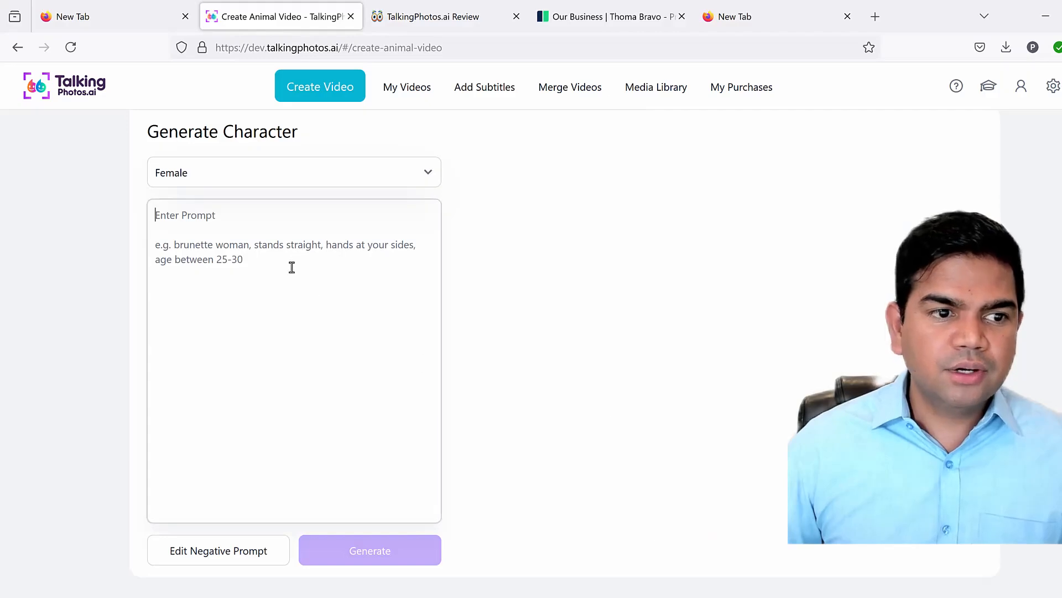
- Generate a male character from the prompt "a cute rabbit wearing a 3 piece tuxedo looking straight at the camera"
left_click(232, 173)
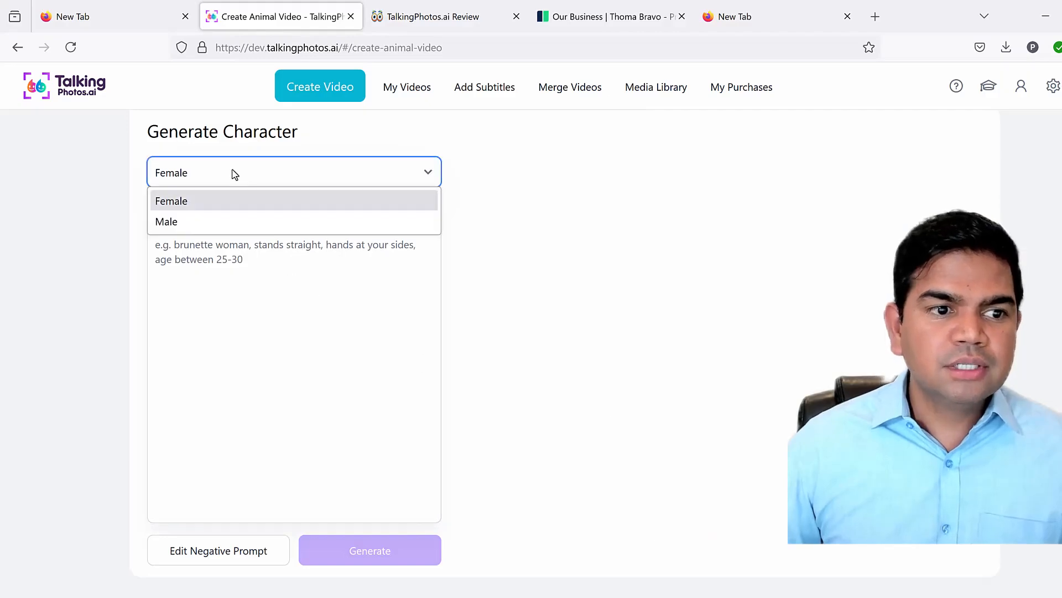
left_click(311, 301)
left_click(300, 182)
left_click(272, 221)
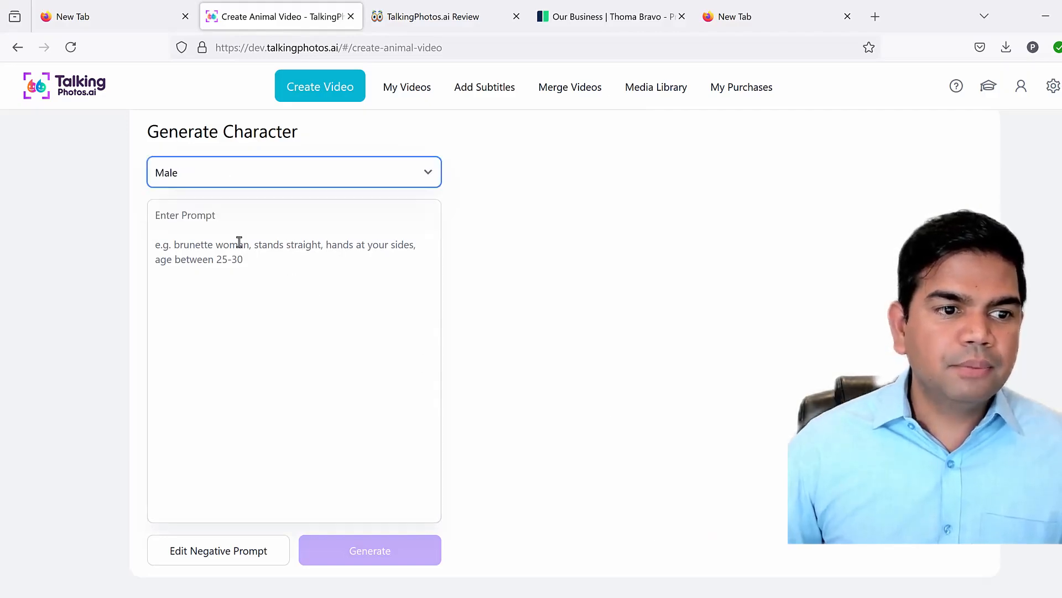
type("a ")
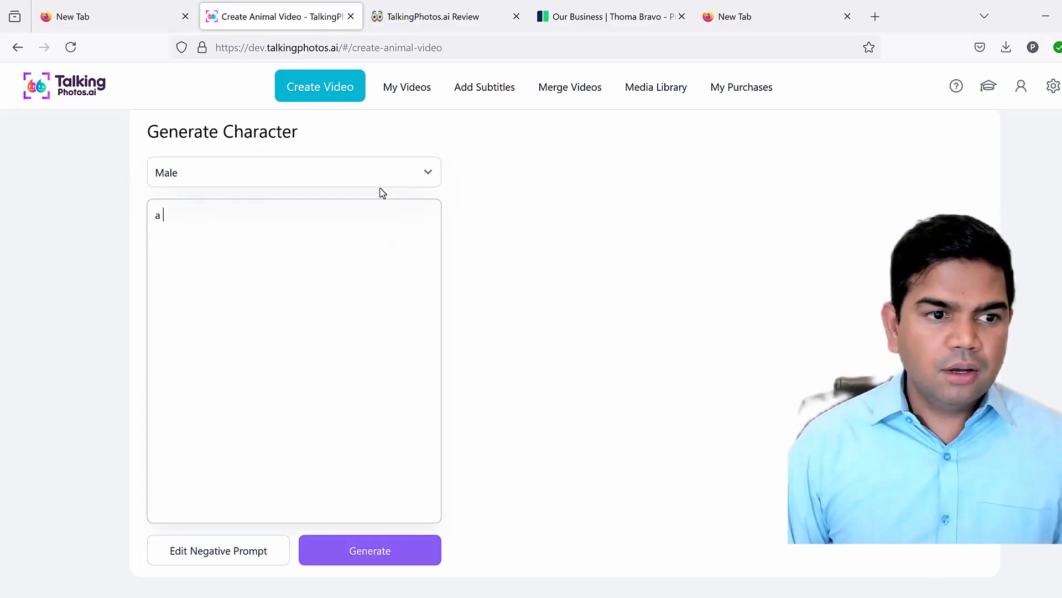
type("cute")
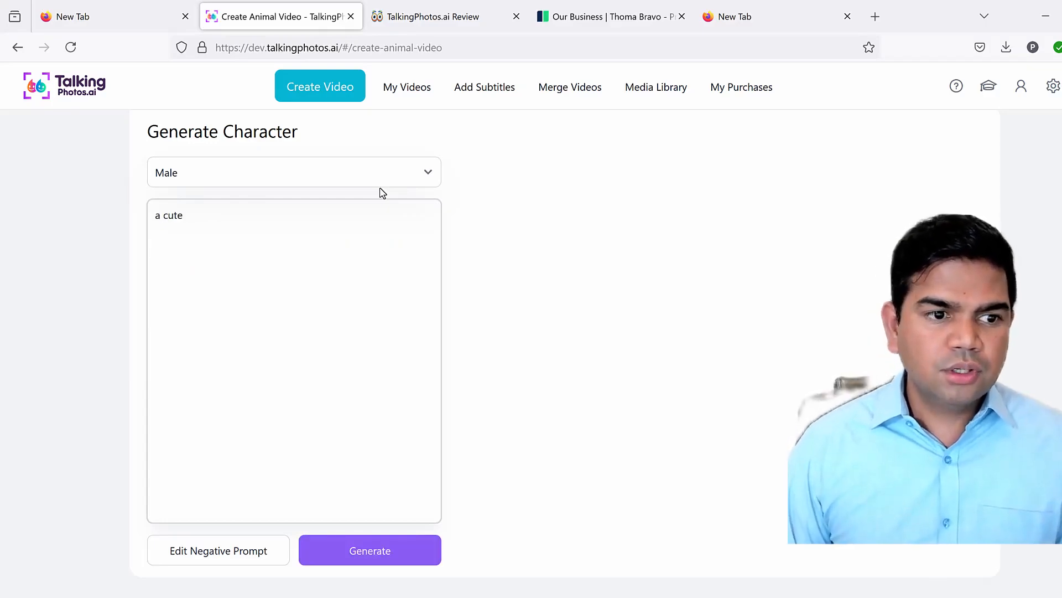
type(" rabbit wearing a ")
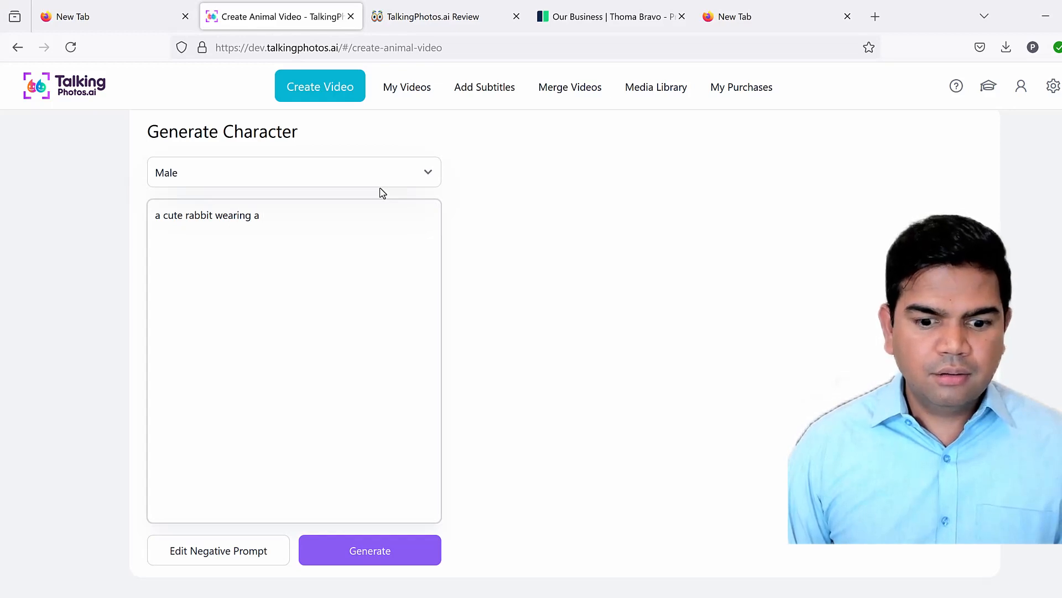
type("3 pie")
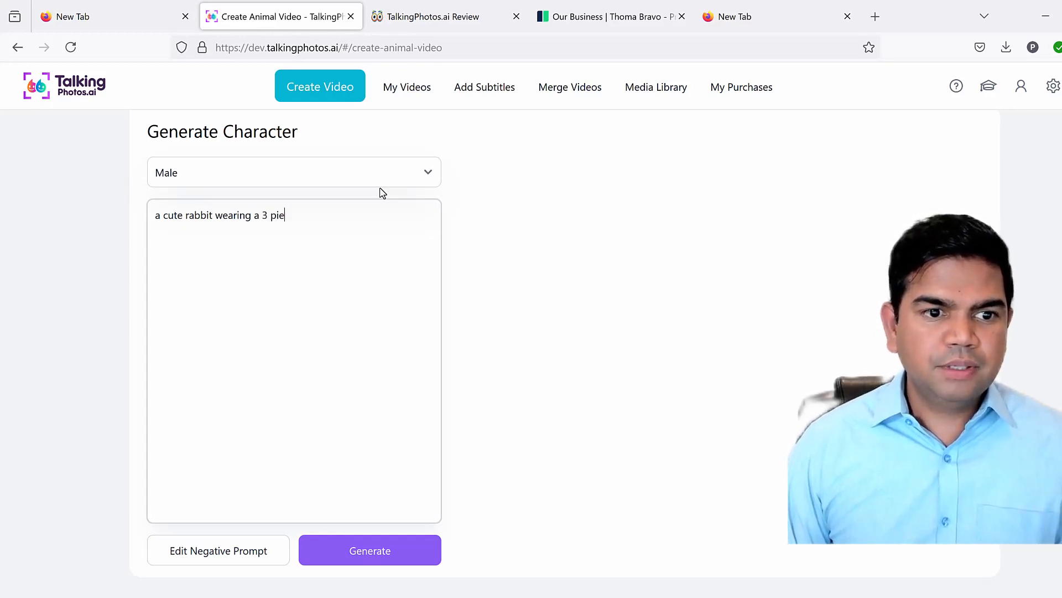
type("ce tuxedo")
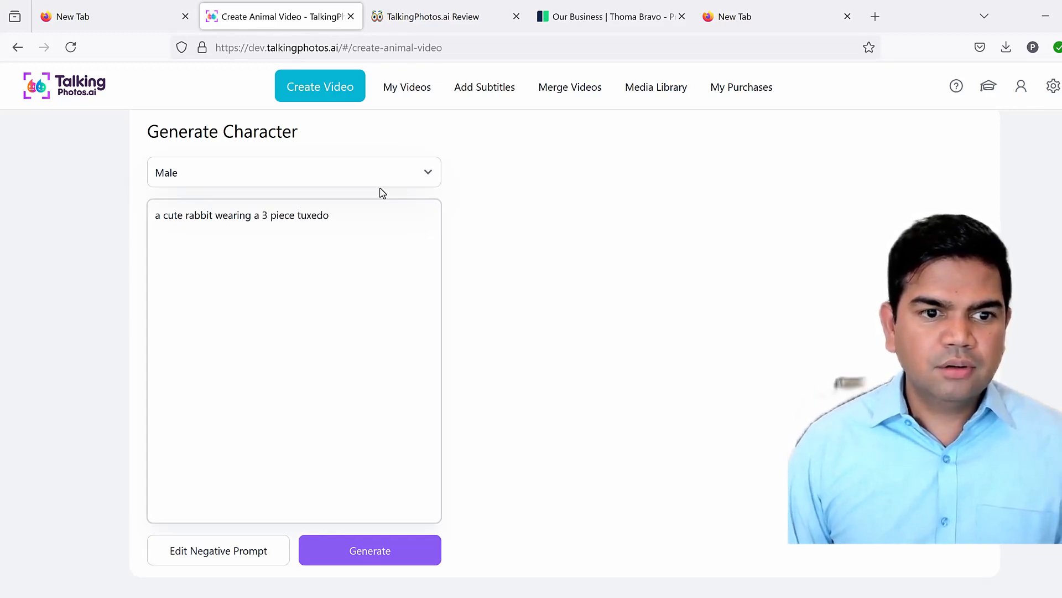
left_click(367, 553)
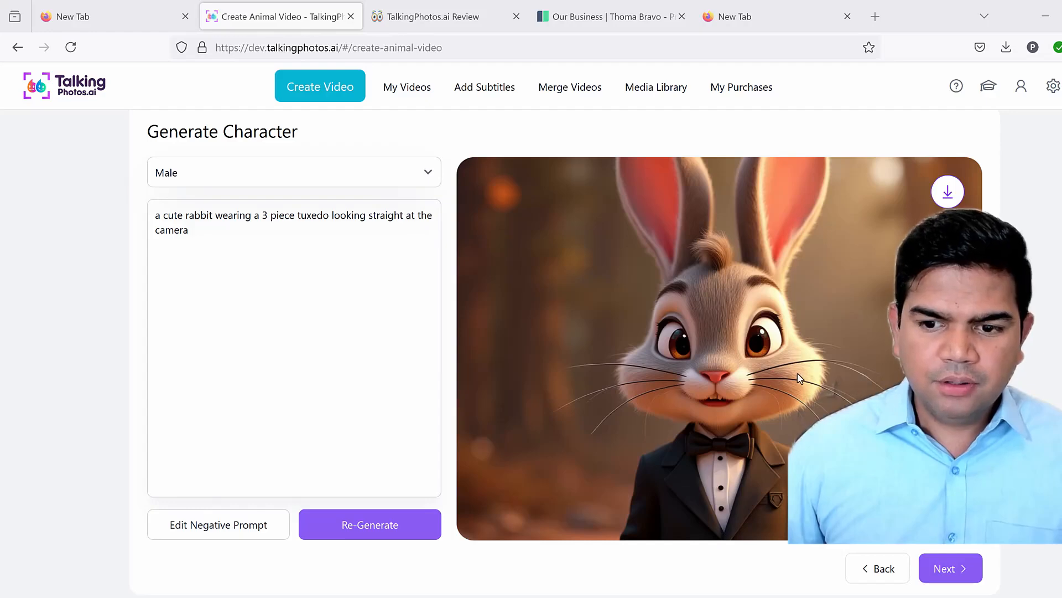
- Accept the rabbit character and set its text-to-speech voice to Jason [Emotions] with the Hopeful emotion
left_click(949, 570)
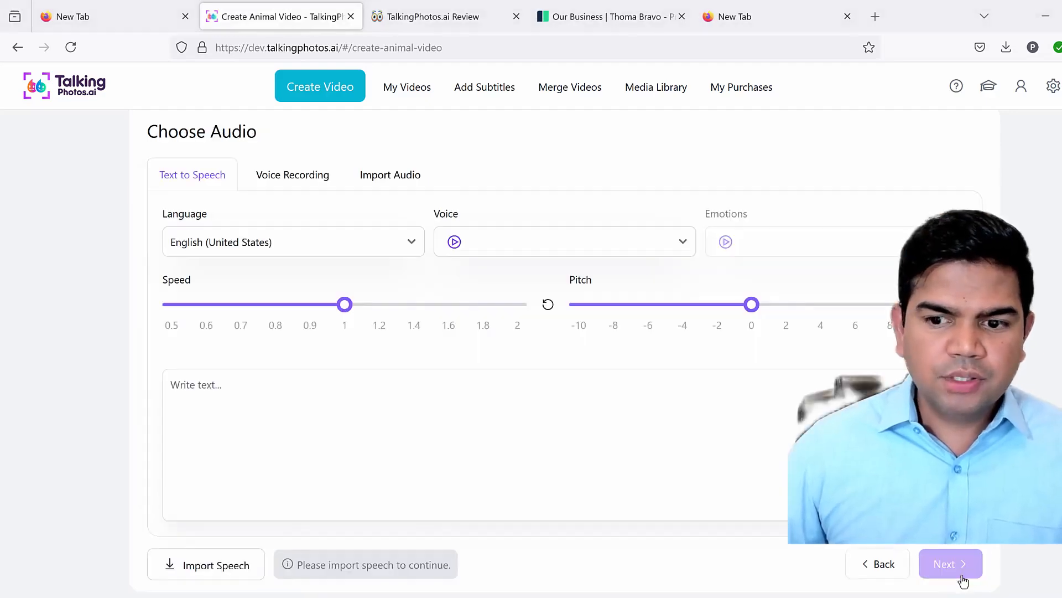
left_click(803, 242)
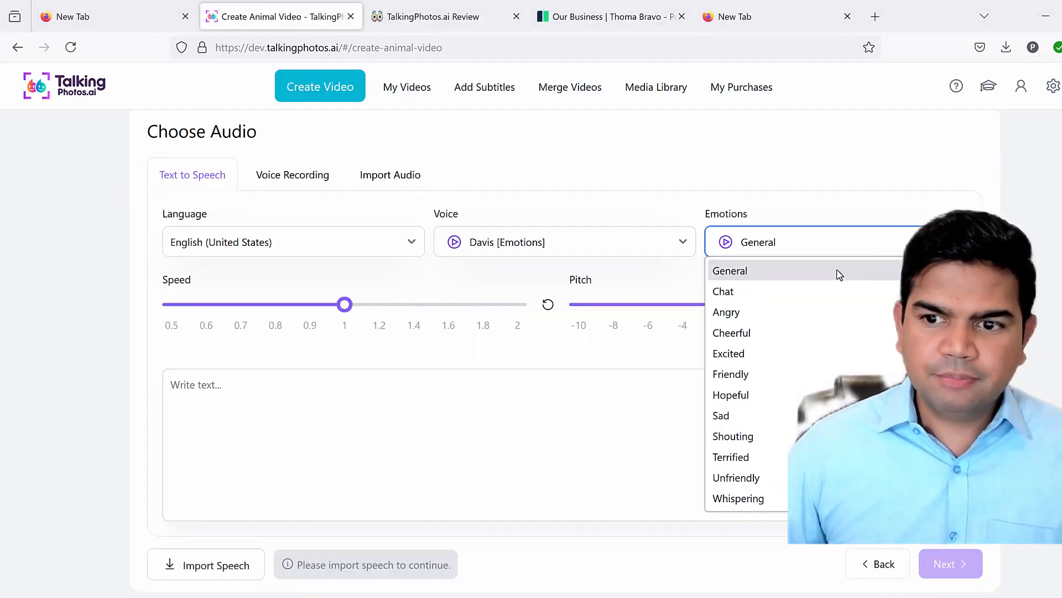
left_click(587, 242)
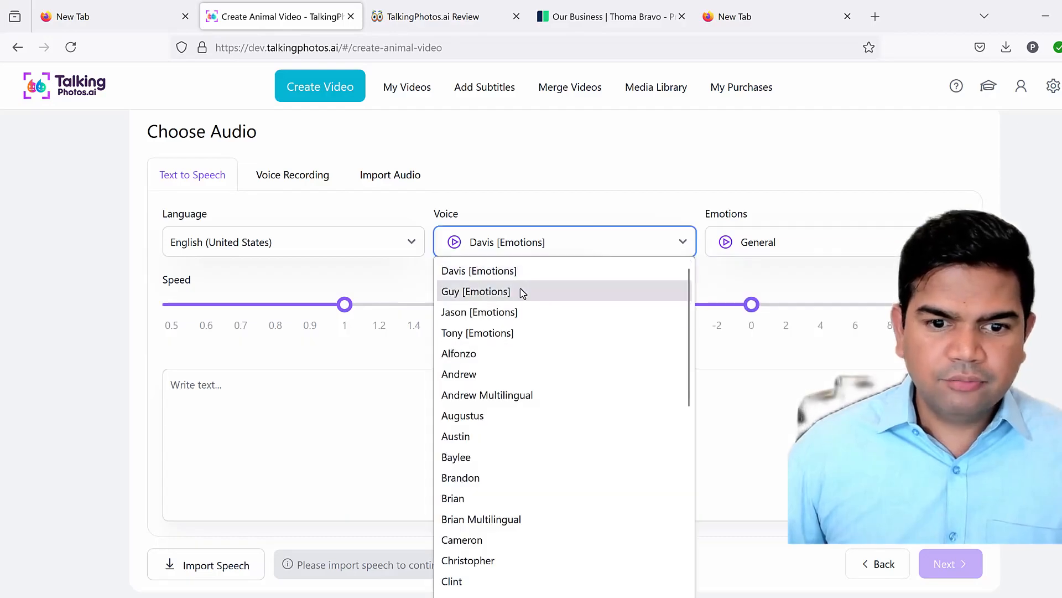
left_click(524, 312)
left_click(863, 242)
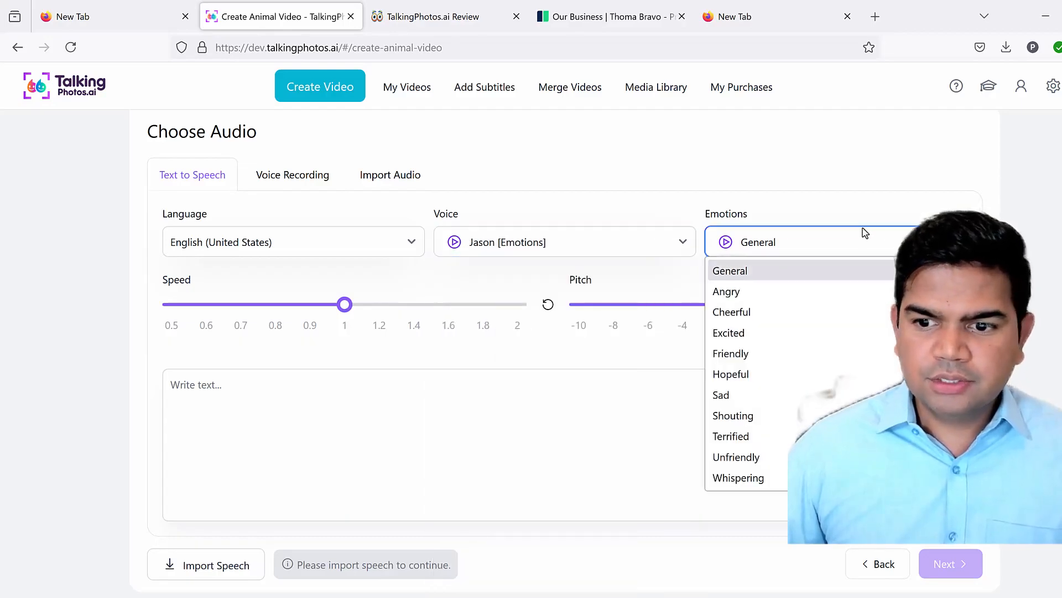
left_click(741, 372)
- Enter the speech script beginning "Companies select our company due to our firm’s deep sector knowledge" and import the speech
left_click(680, 454)
type("Companies select our company due to our firm’s deep sector knowledge, demonstrated track record, partnership-oriented approach, and proven strategic and operational expertise. We bring our skills and experience to each of our investments and use them to help our portfolio companies excel in product innovation, operational excellence and sustainable growth. Our private equity investment vehicles employ the same investment philosophy – to partner with and support management teams to achieve solid operating results and drive innovation.")
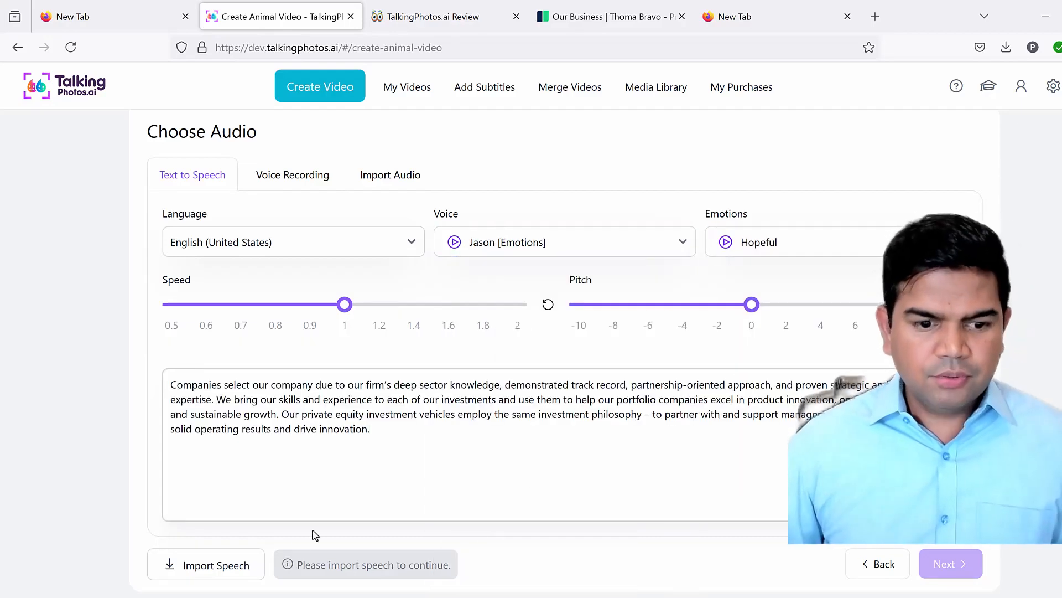
left_click(239, 564)
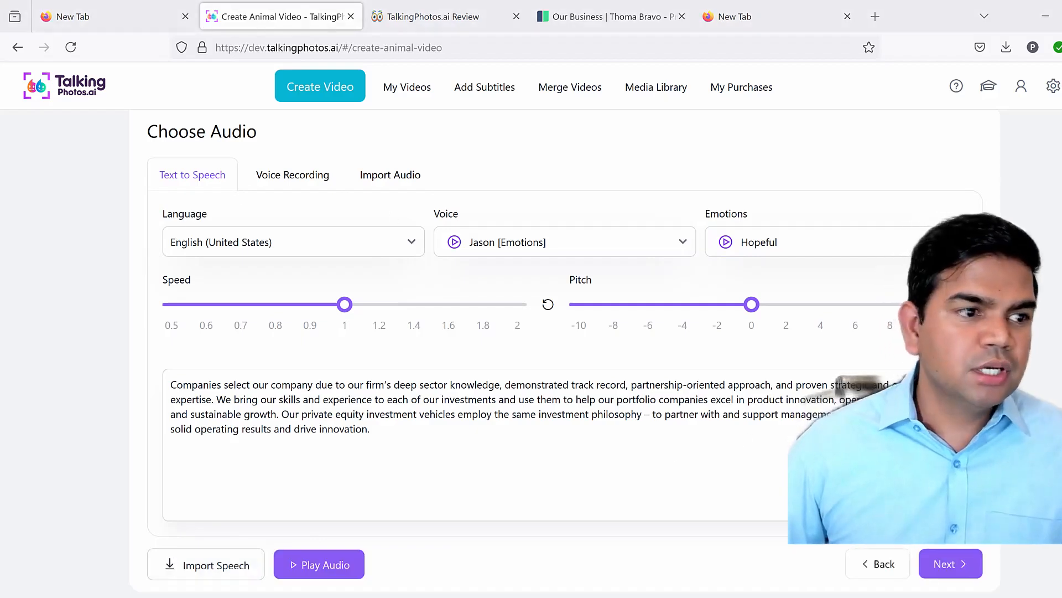
mouse_move(314, 200)
left_mouse_down()
mouse_move(266, 193)
mouse_move(438, 224)
left_mouse_up()
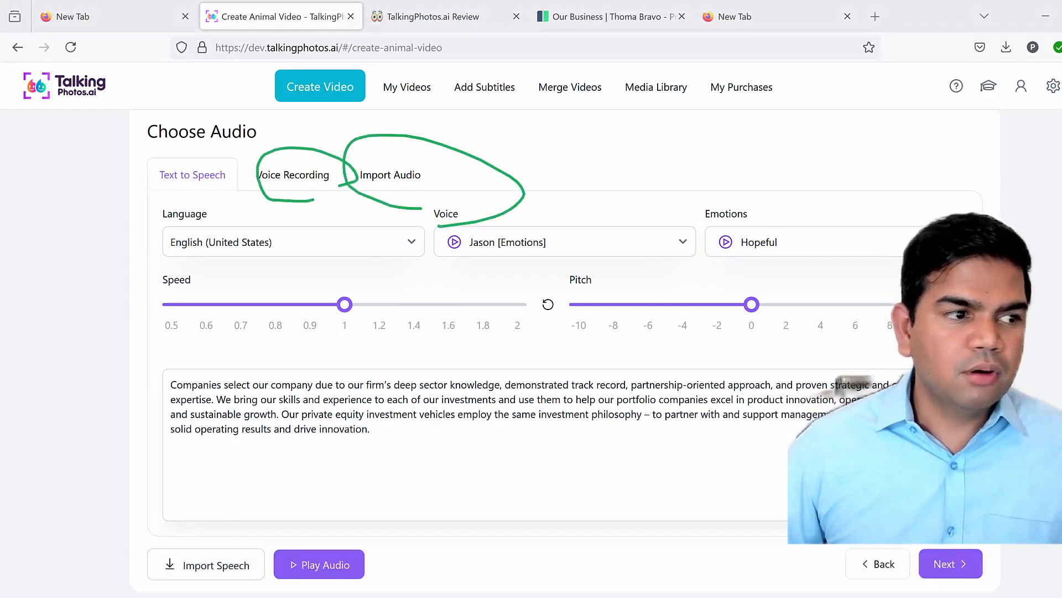
key("Escape")
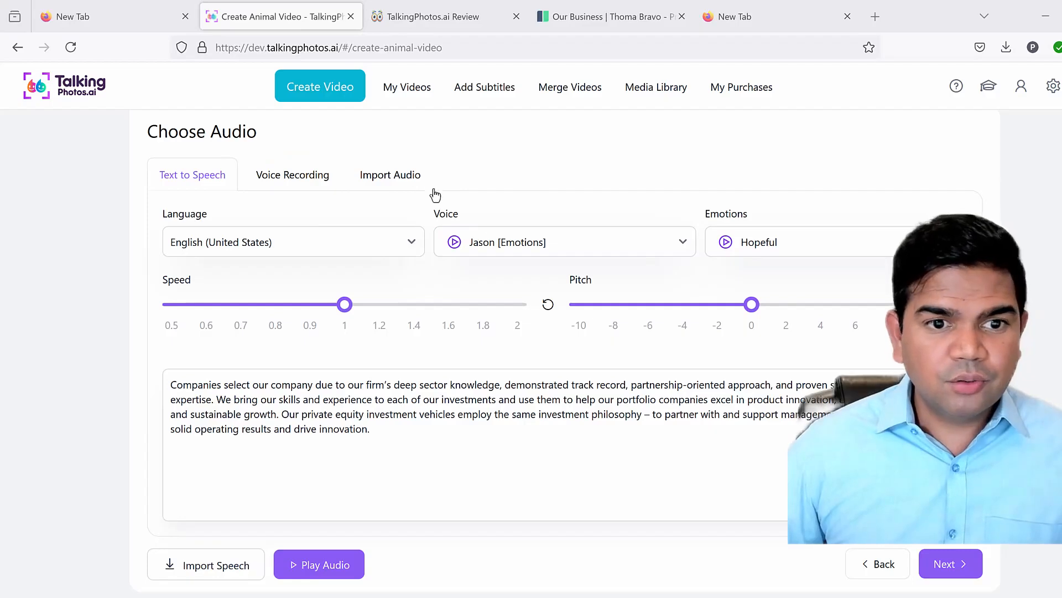
- Continue to rendering, name the project "3dcartoonrabit talking" and start rendering the video
left_click(956, 564)
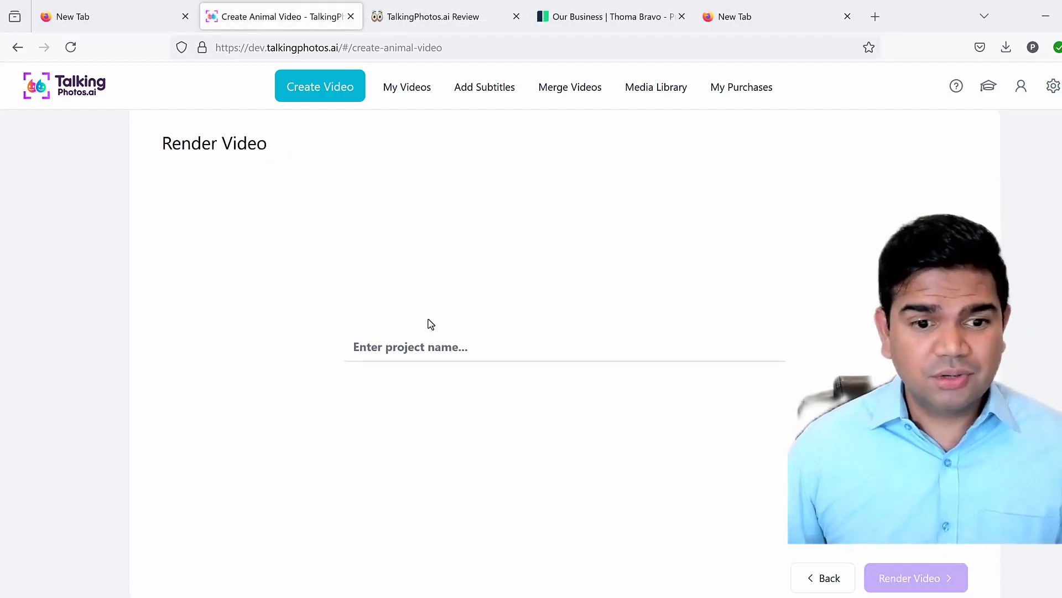
left_click(470, 350)
type("3dcart")
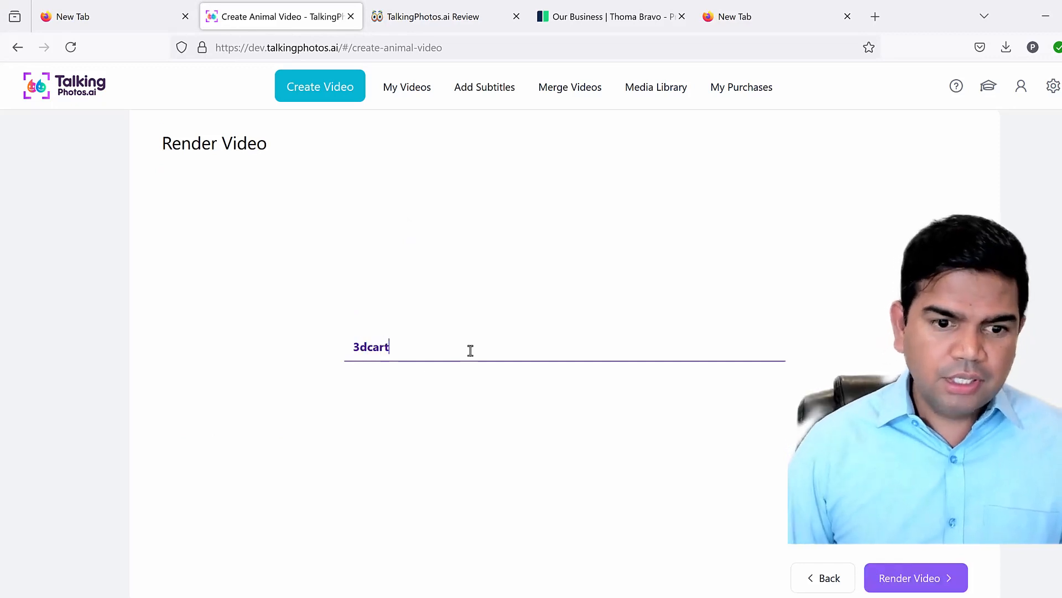
type("oonrabitta;l")
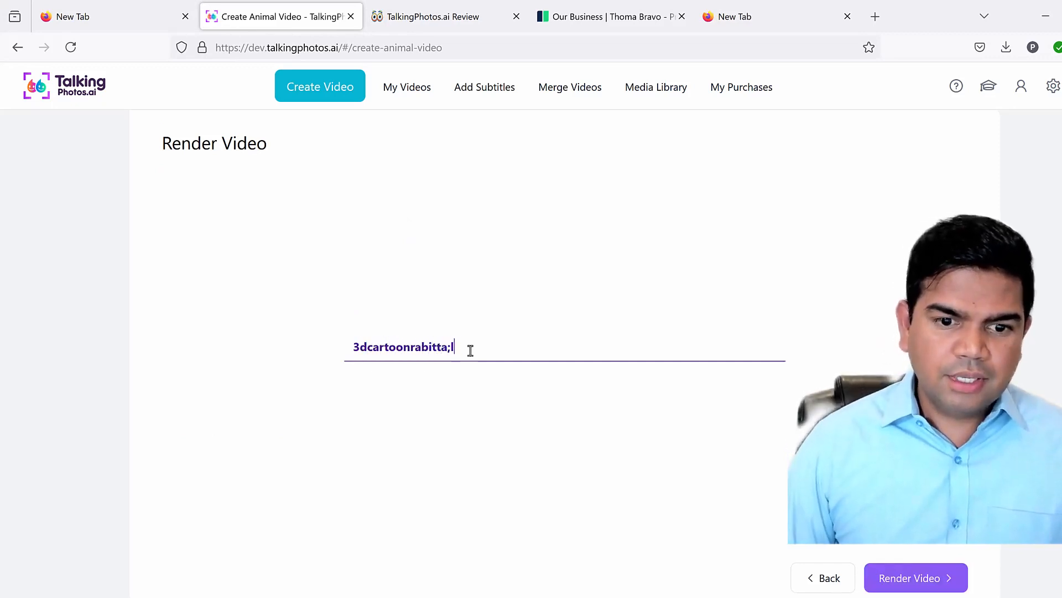
key("BackSpace")
key("BackSpace")
key("BackSpace")
key("BackSpace")
type(" talking")
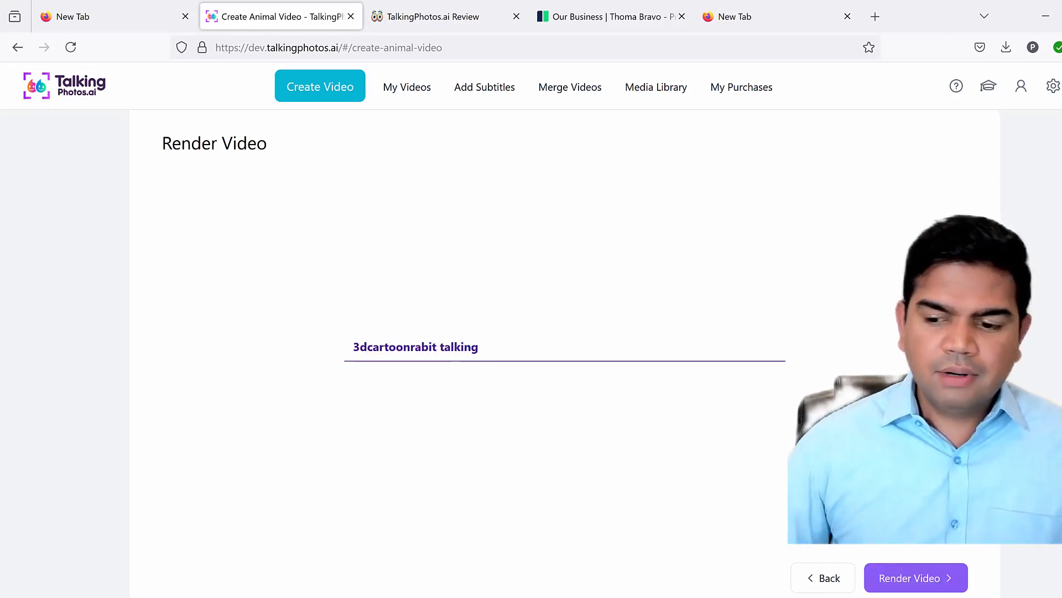
left_click(897, 577)
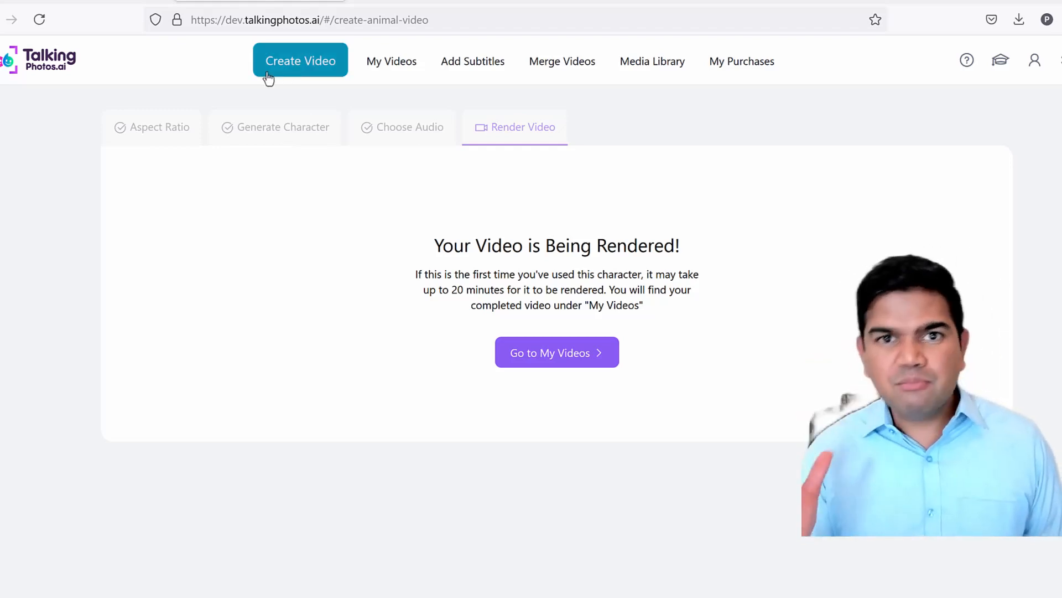
- Start another new video and bring up the choice of video types
left_click(312, 72)
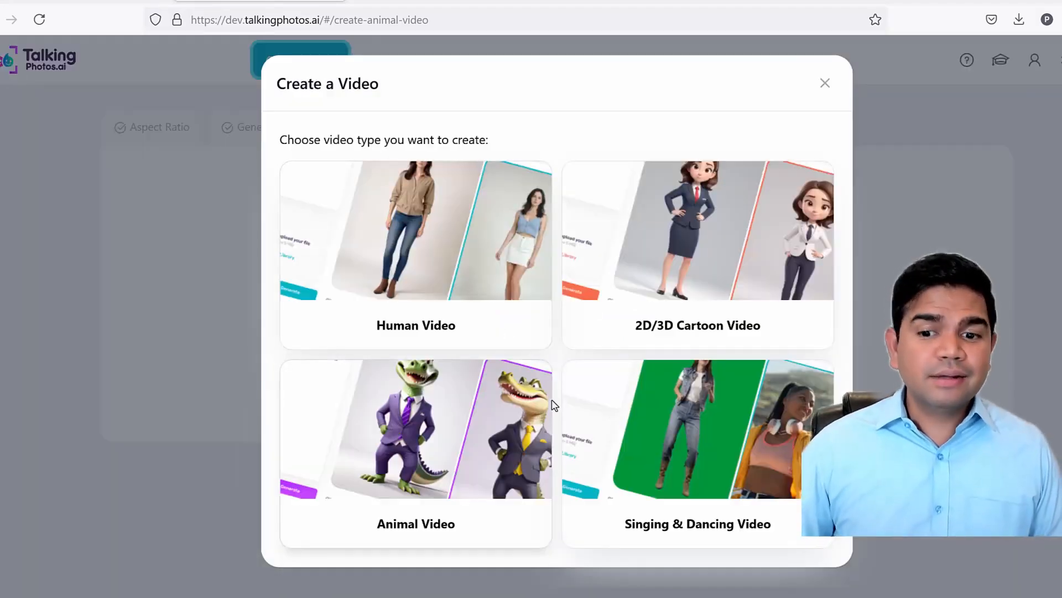